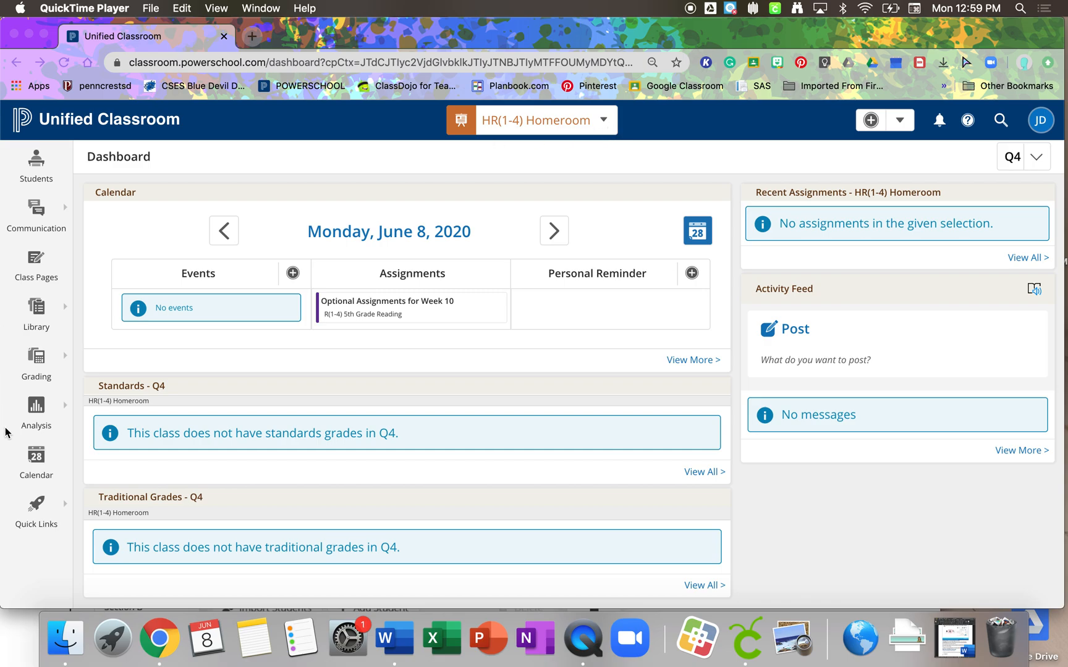
- Open the My Classes page from the quick links and start creating a new class
left_click(59, 508)
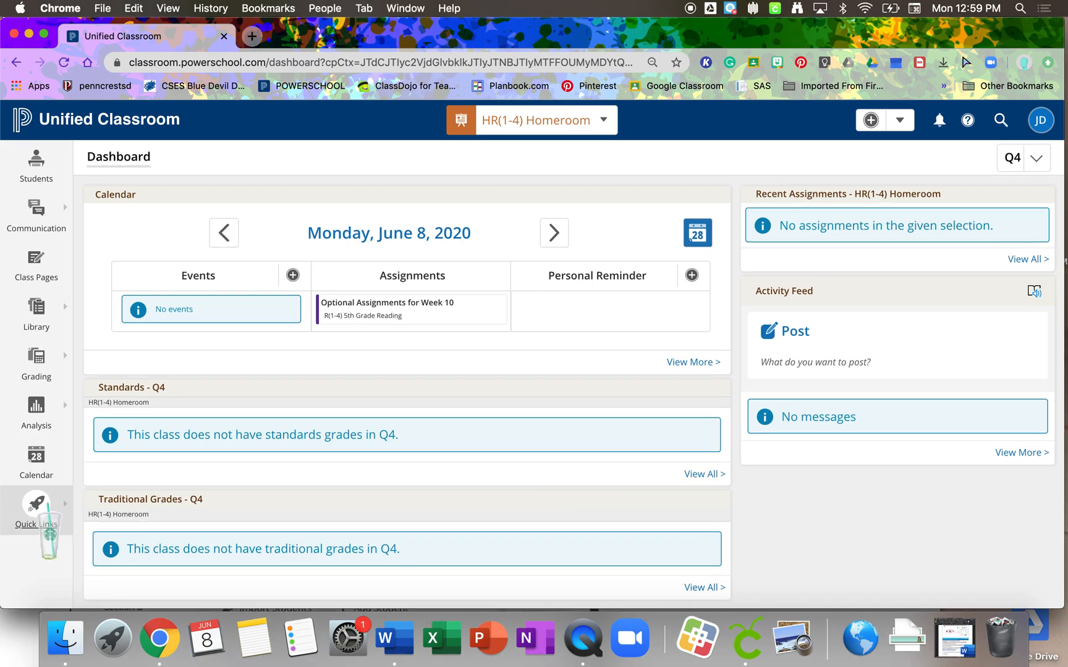
left_click(40, 504)
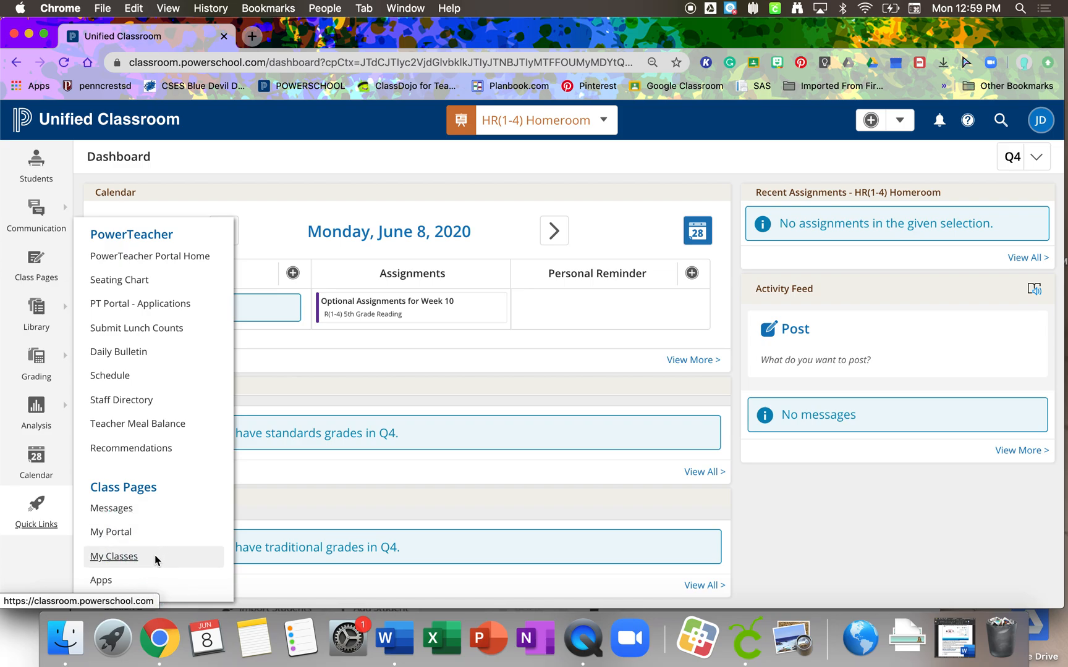
left_click(125, 557)
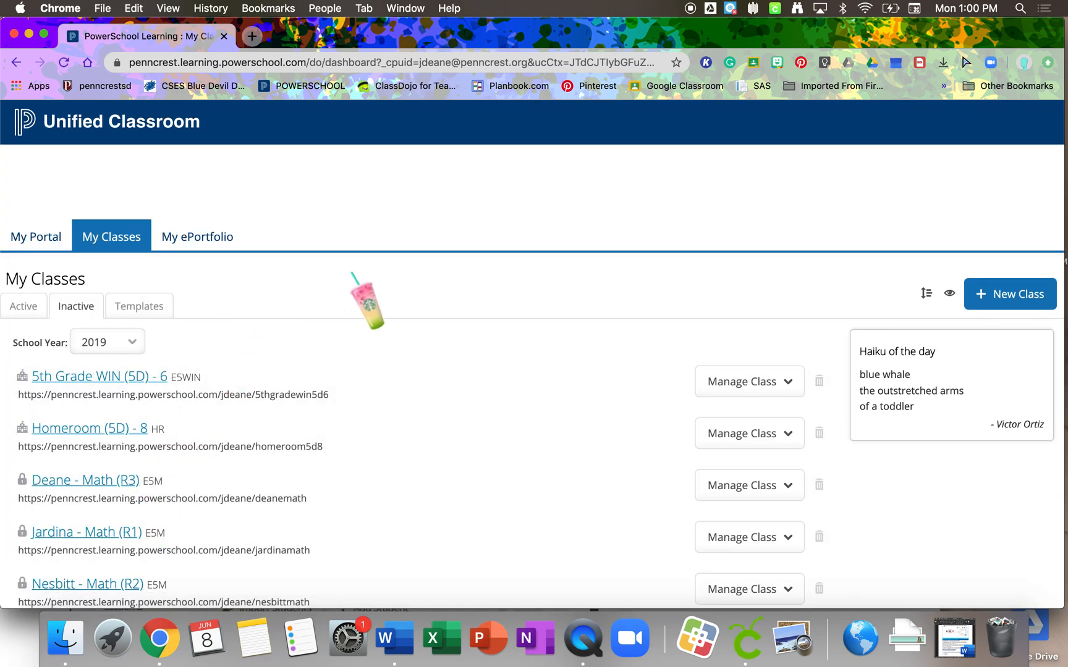
scroll(353, 275, "down", 2)
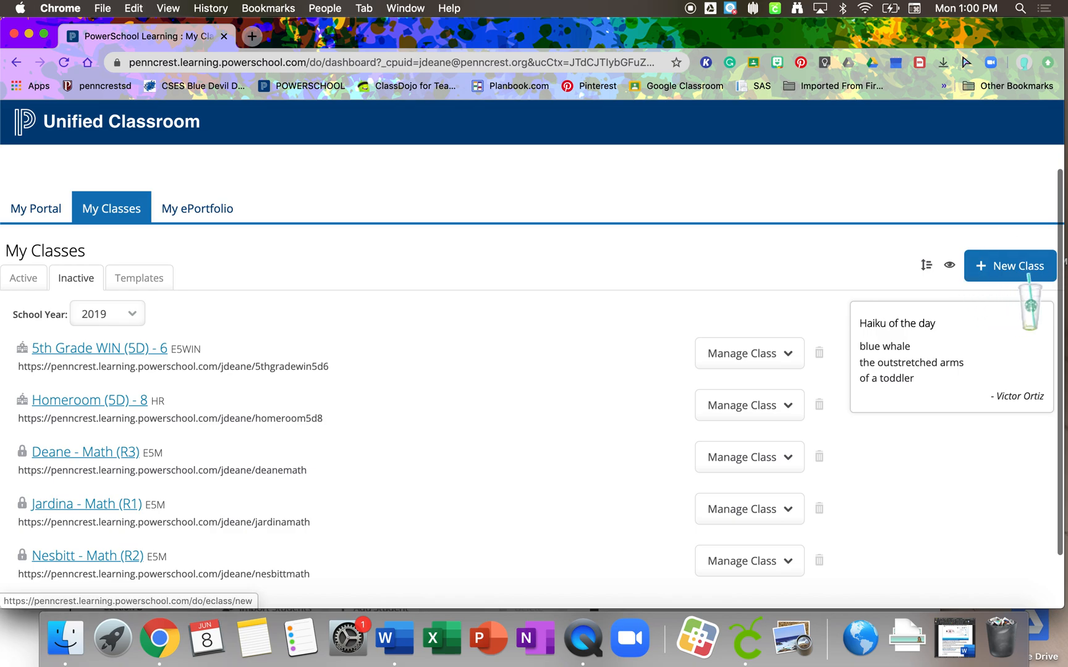
left_click(981, 268)
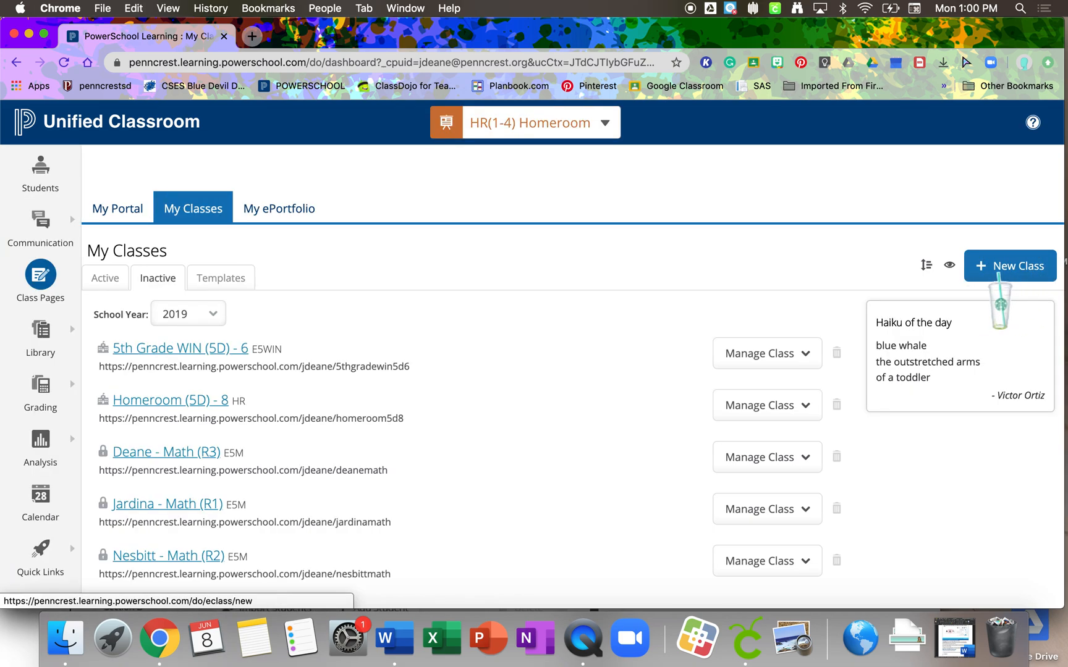
left_click(998, 269)
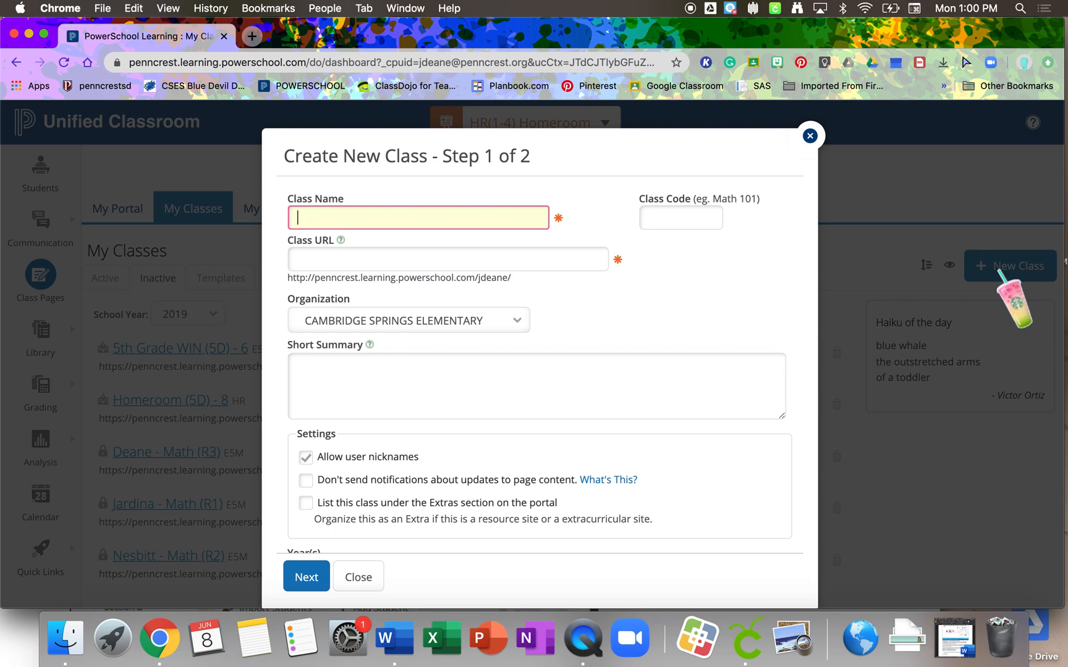
- Name the new class PD 2020 and give it the class code PD2020
type("5")
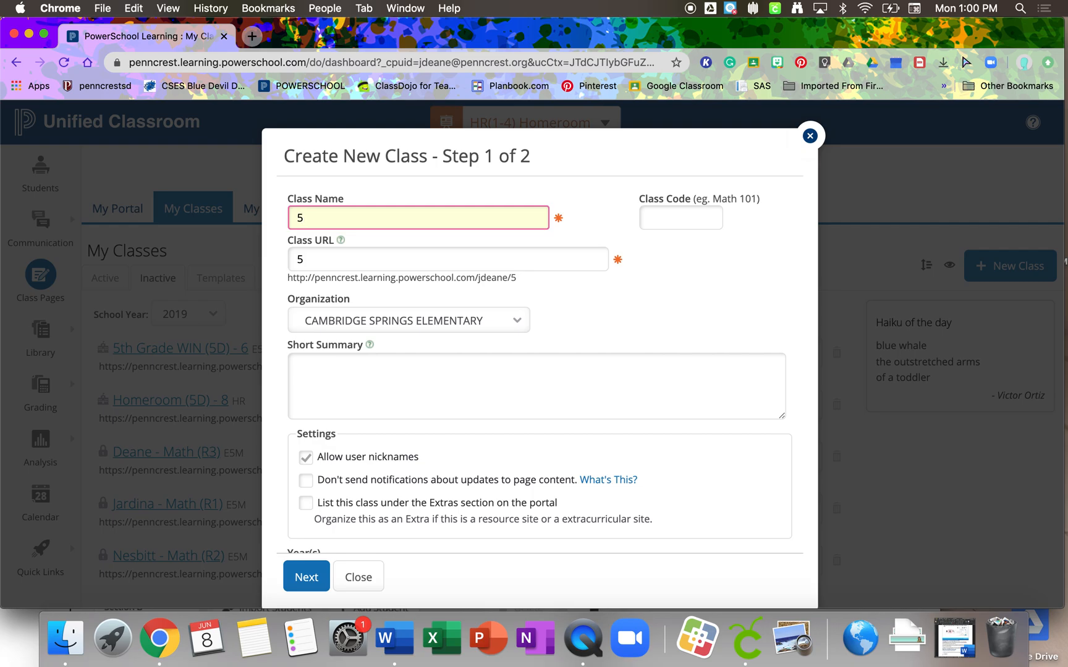
key("BackSpace")
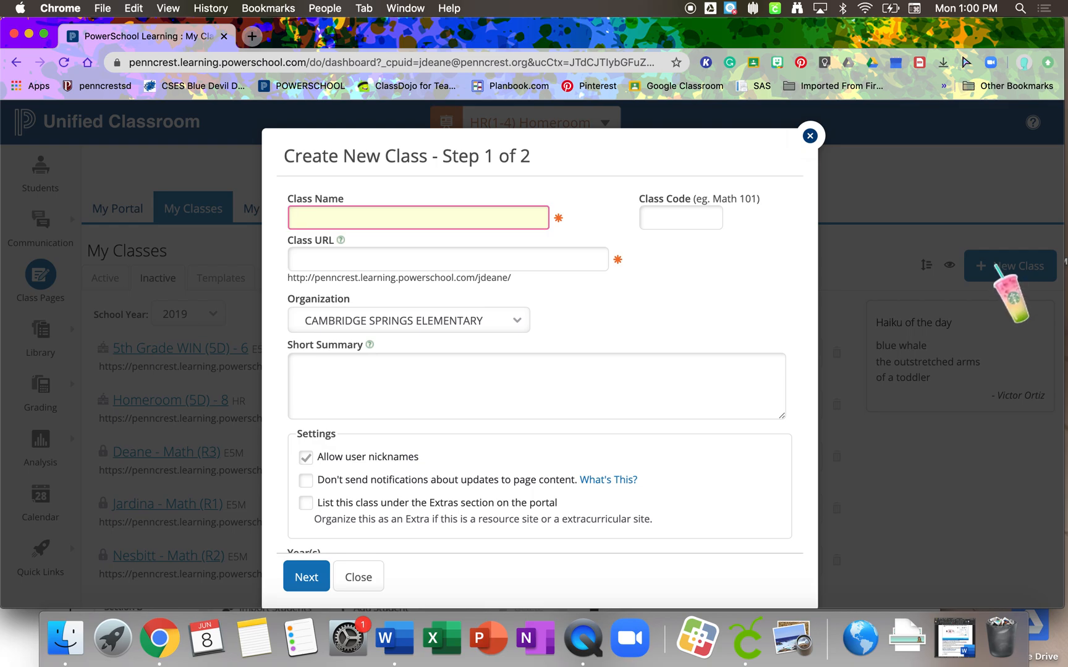
type("P")
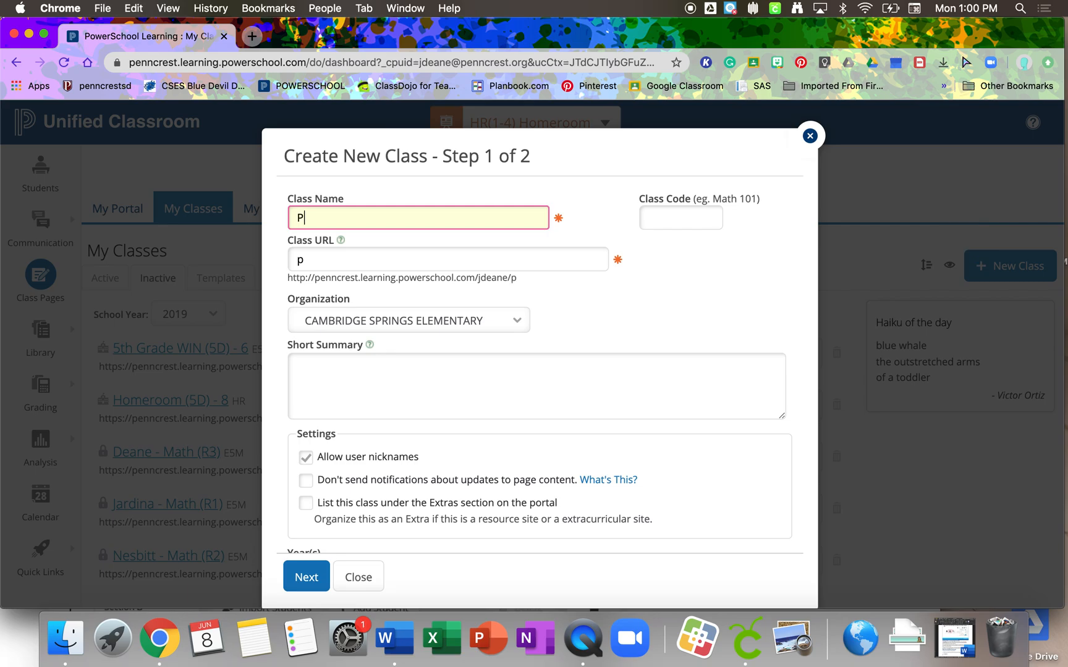
type("D 2020")
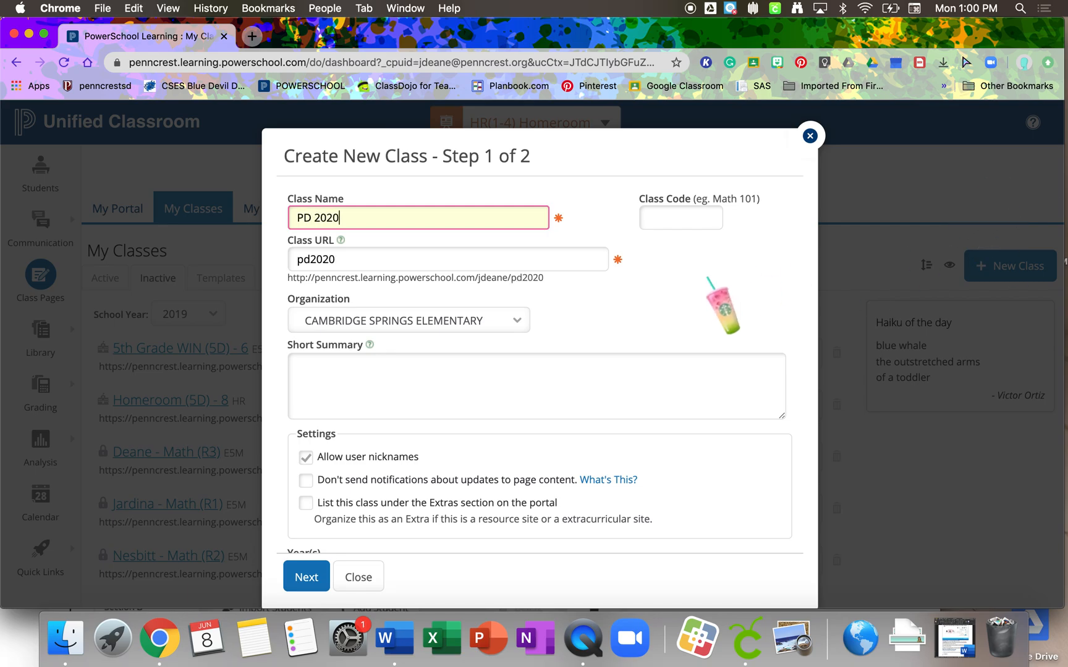
left_click(697, 223)
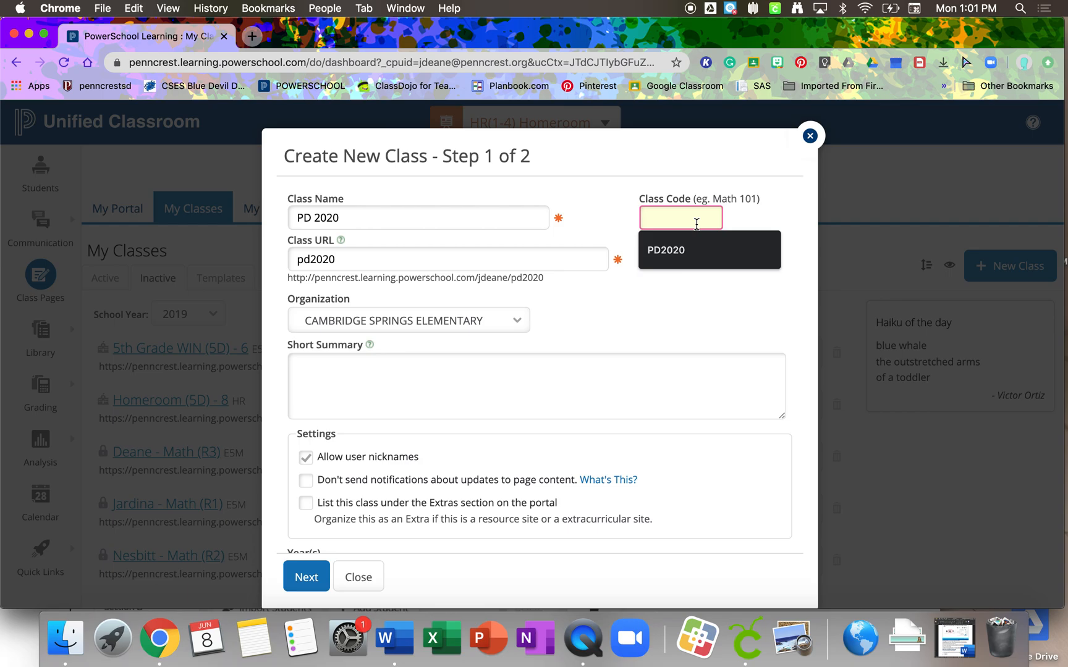
type("Pd2020")
left_click(665, 251)
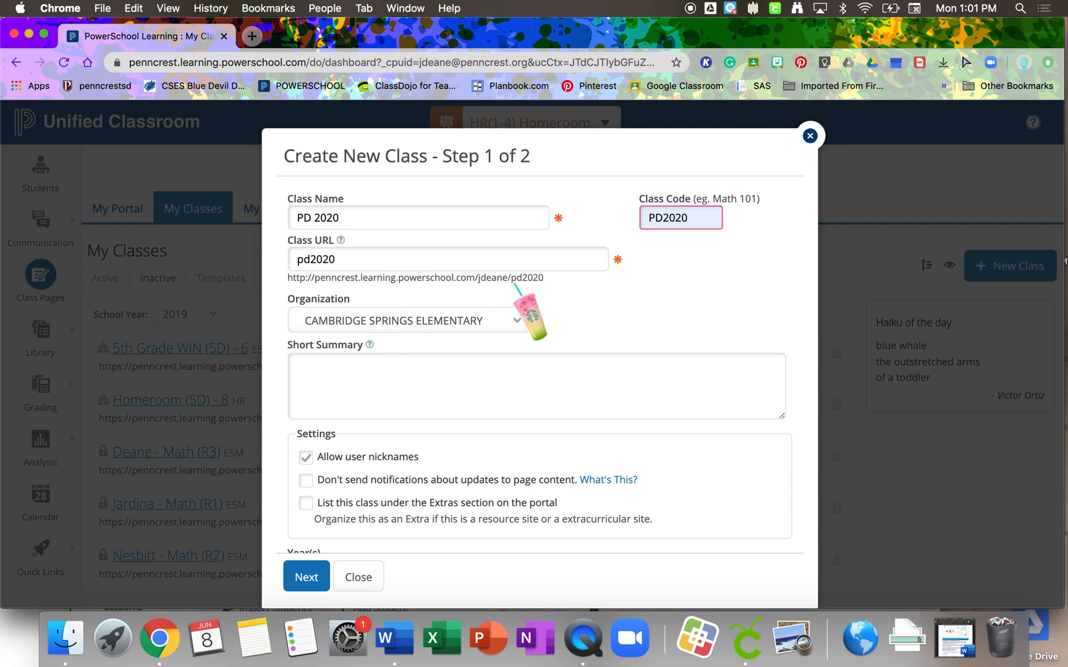
- Replace the class URL ending with summerpd2020
double_click(542, 262)
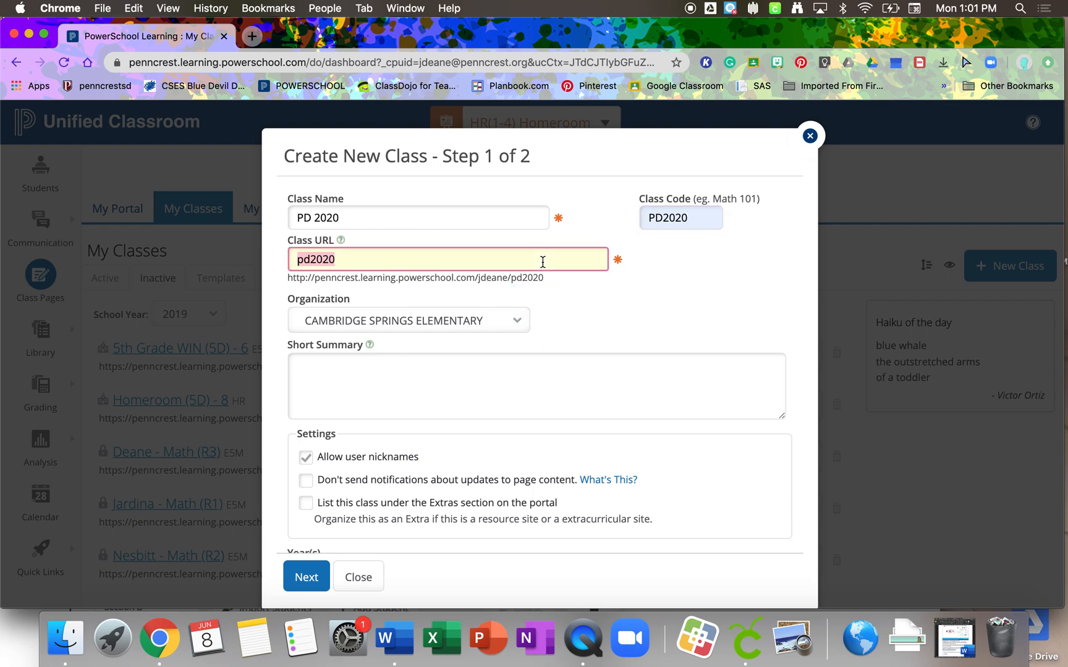
key("BackSpace")
type("summerpd2020")
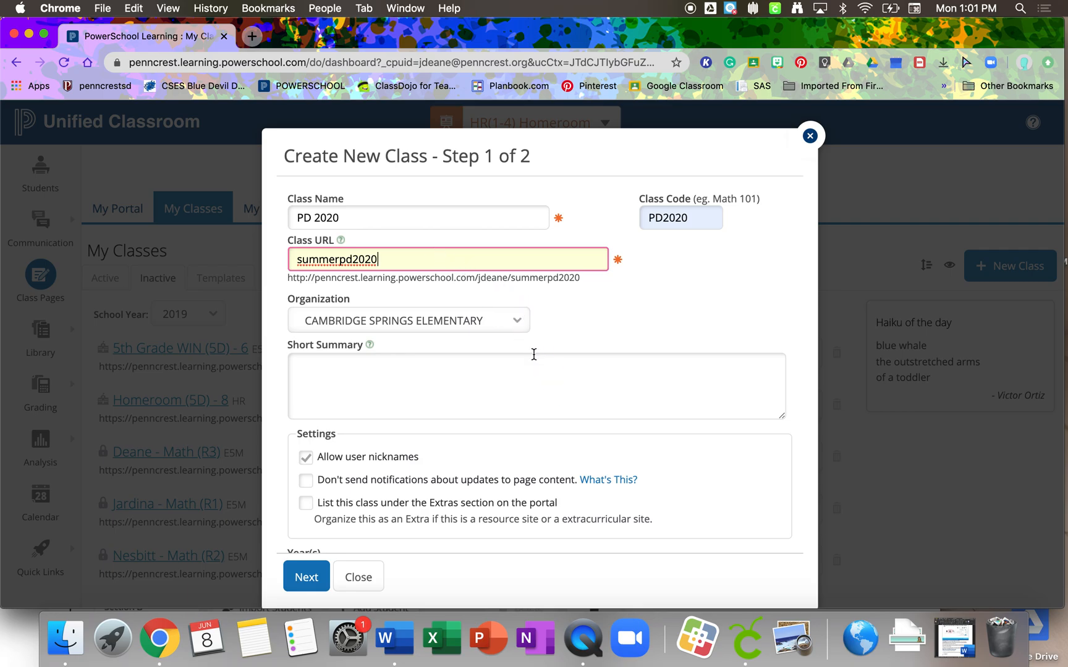
- Turn off notifications about page content updates, keep the year 2019, and finish creating the class with no schedule
scroll(584, 337, "down", 2)
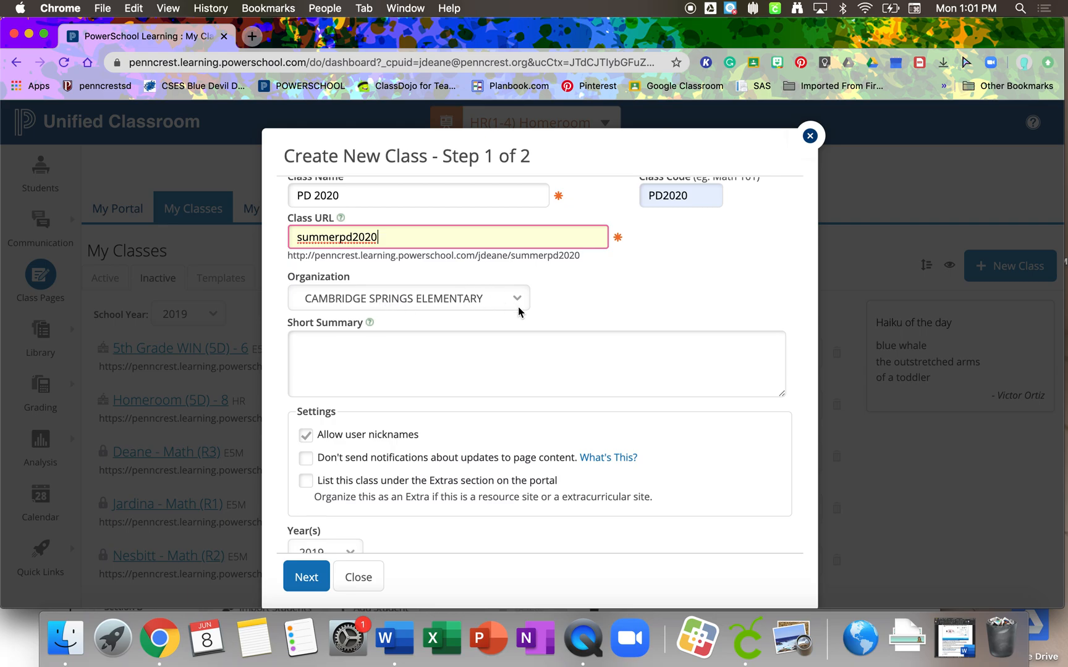
left_click(389, 351)
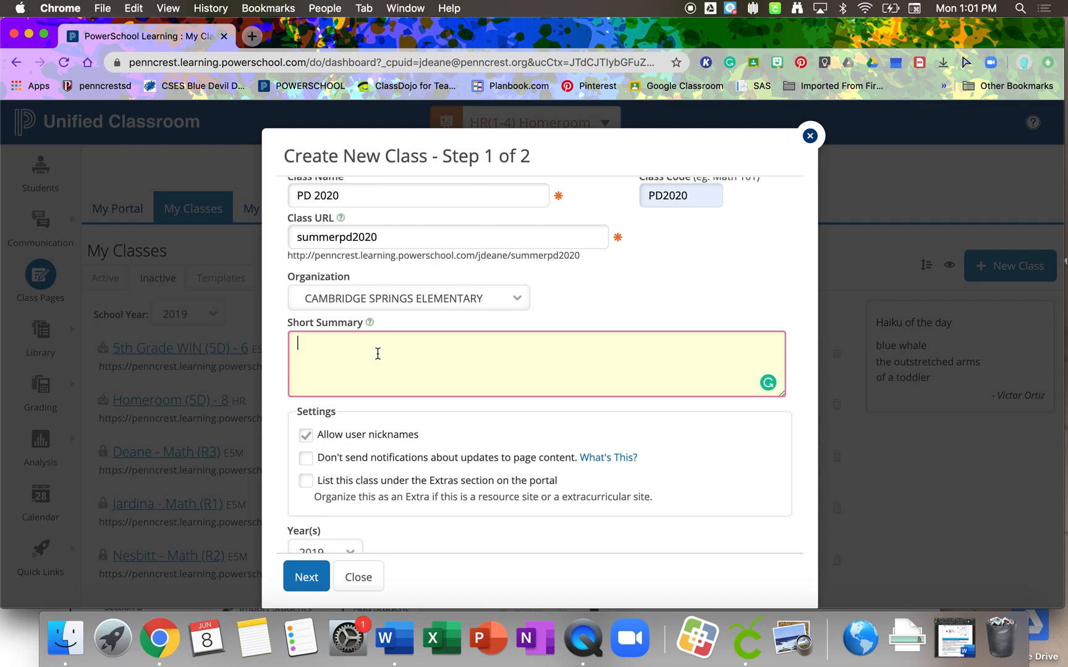
scroll(393, 391, "down", 1)
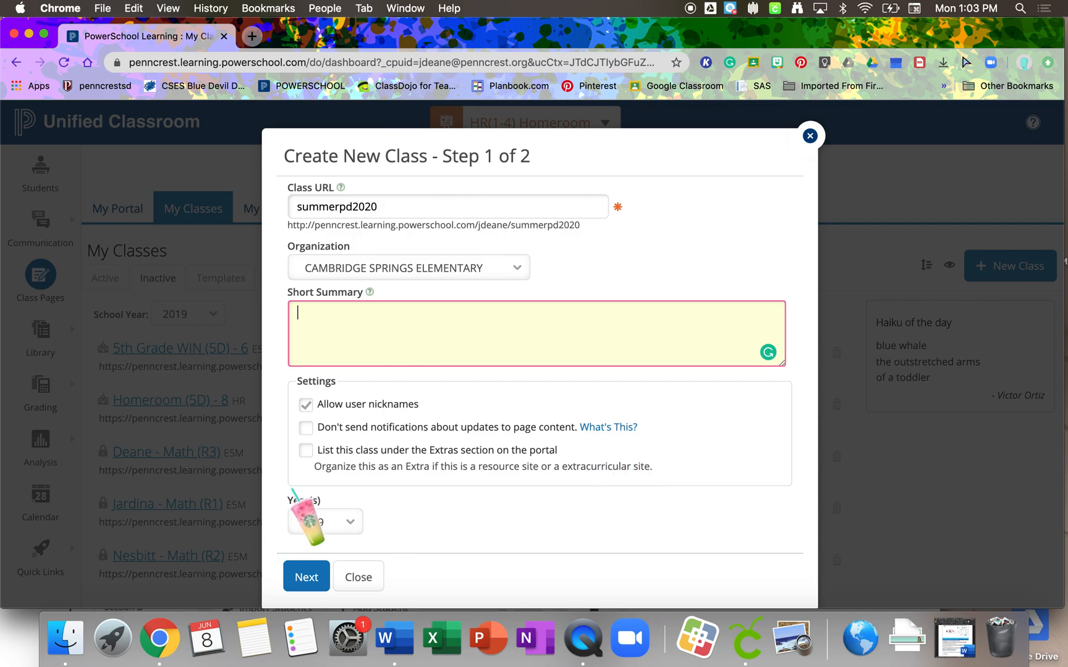
left_click(304, 430)
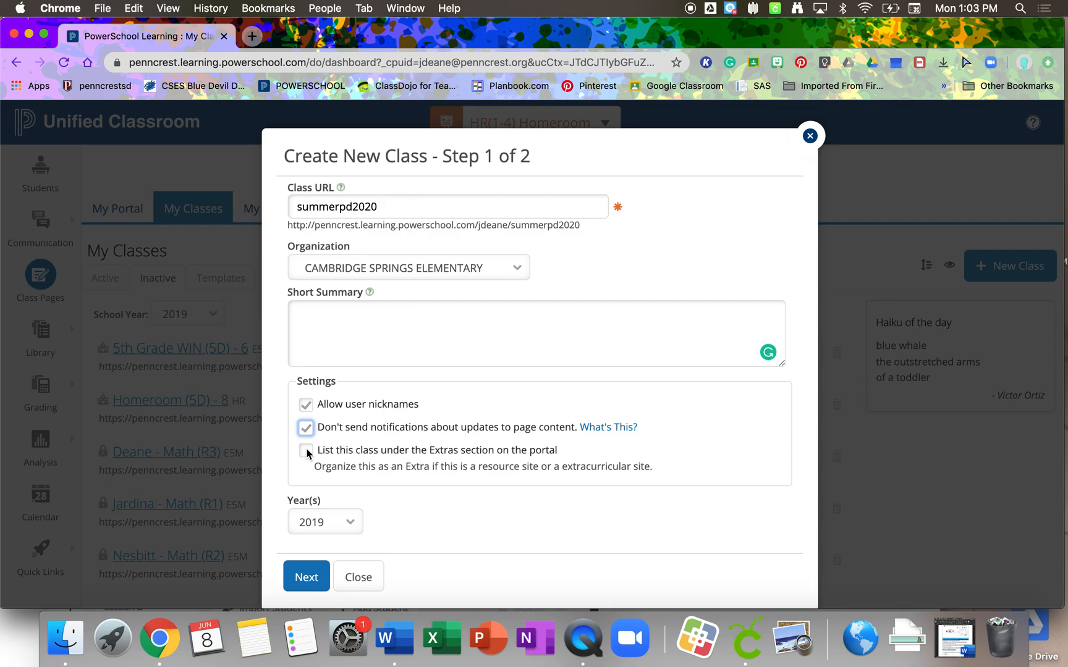
left_click(355, 525)
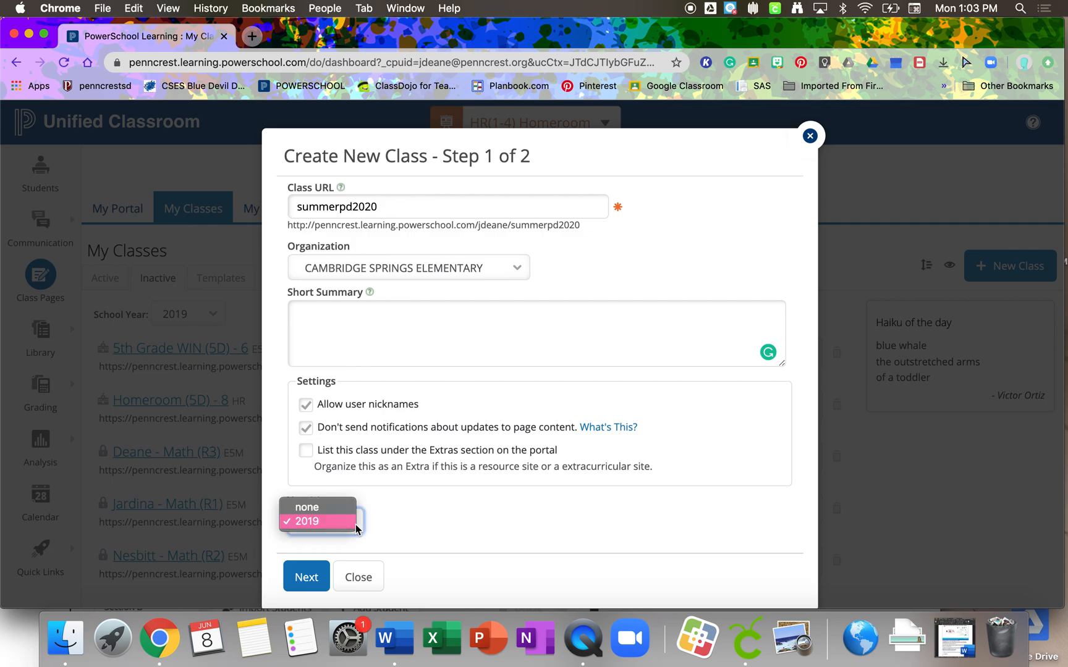
left_click(321, 522)
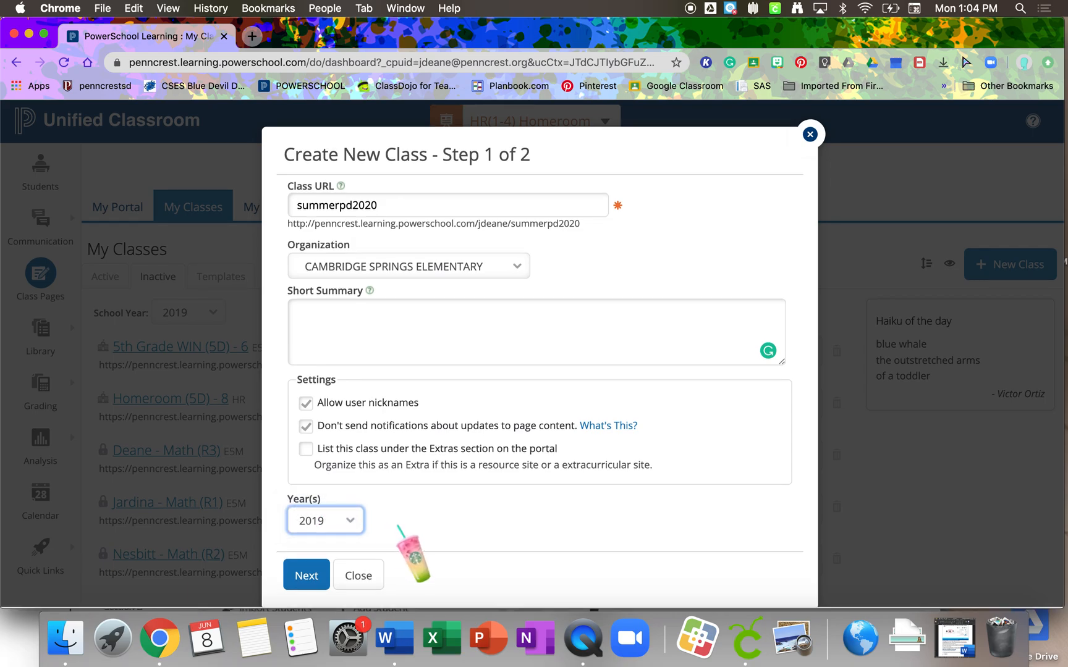
left_click(309, 577)
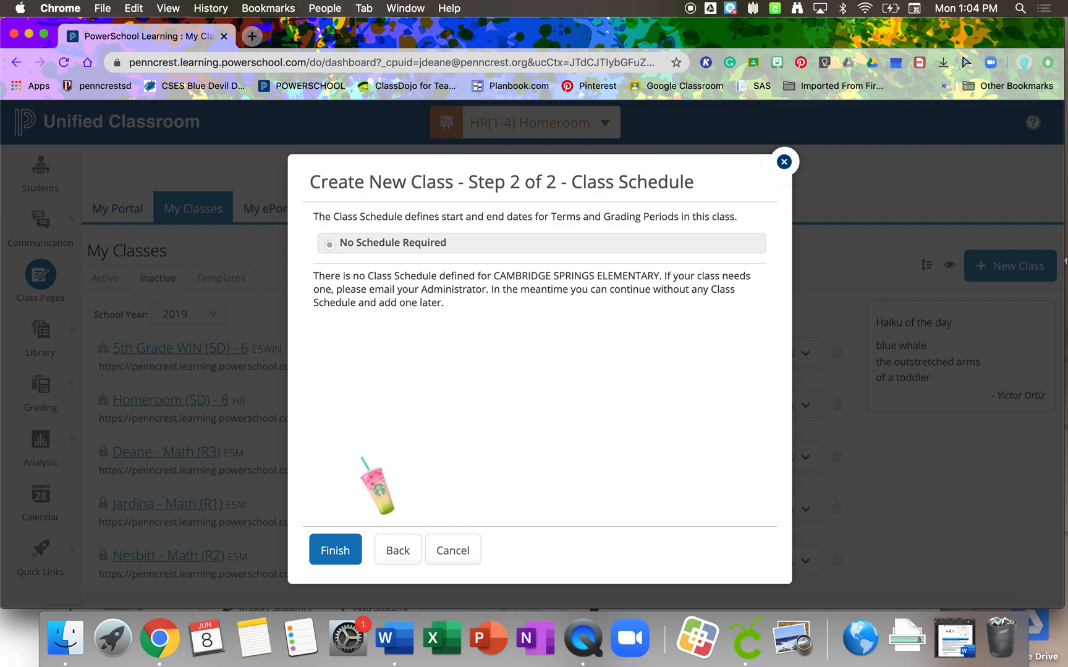
left_click(325, 551)
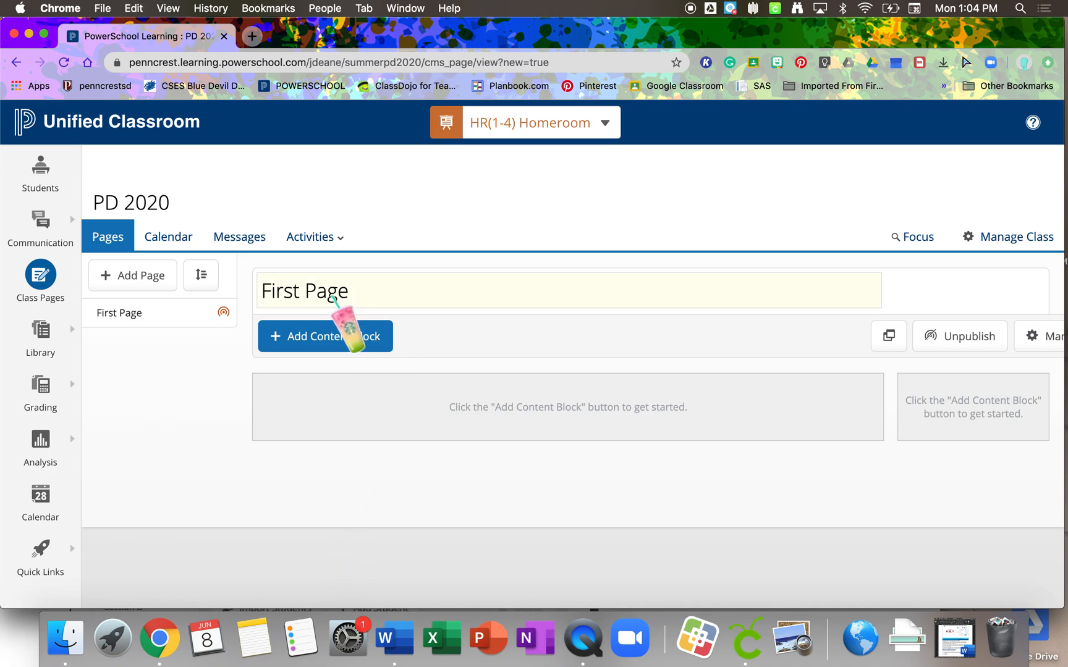
- Rename the class's first page to PD 2020 and save the title
left_click(332, 299)
type("PD 2020")
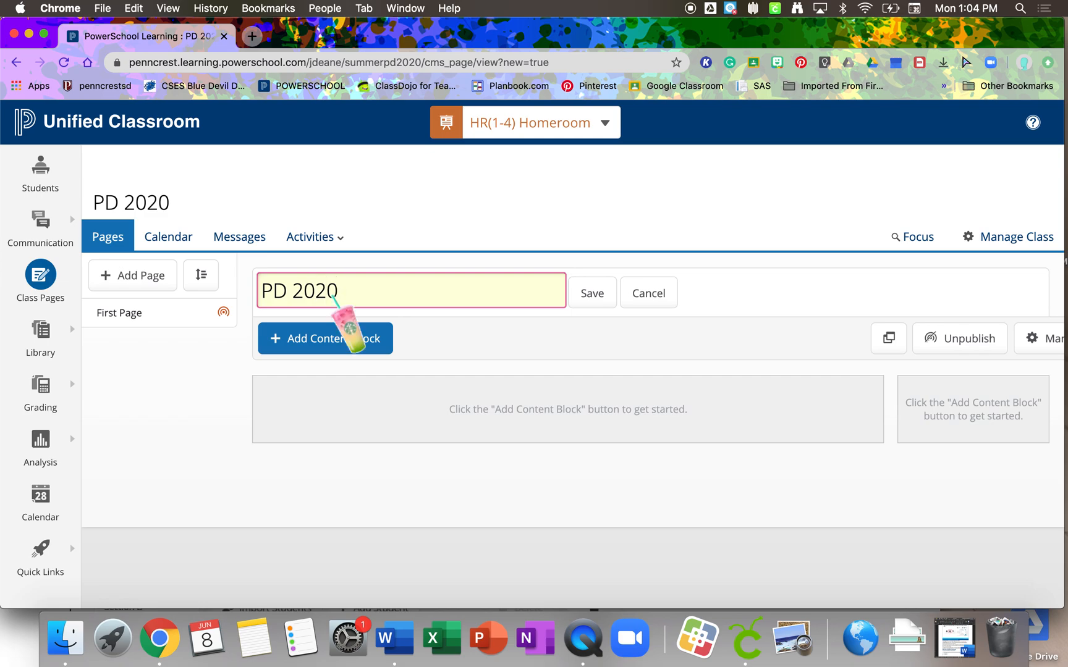
left_click(593, 301)
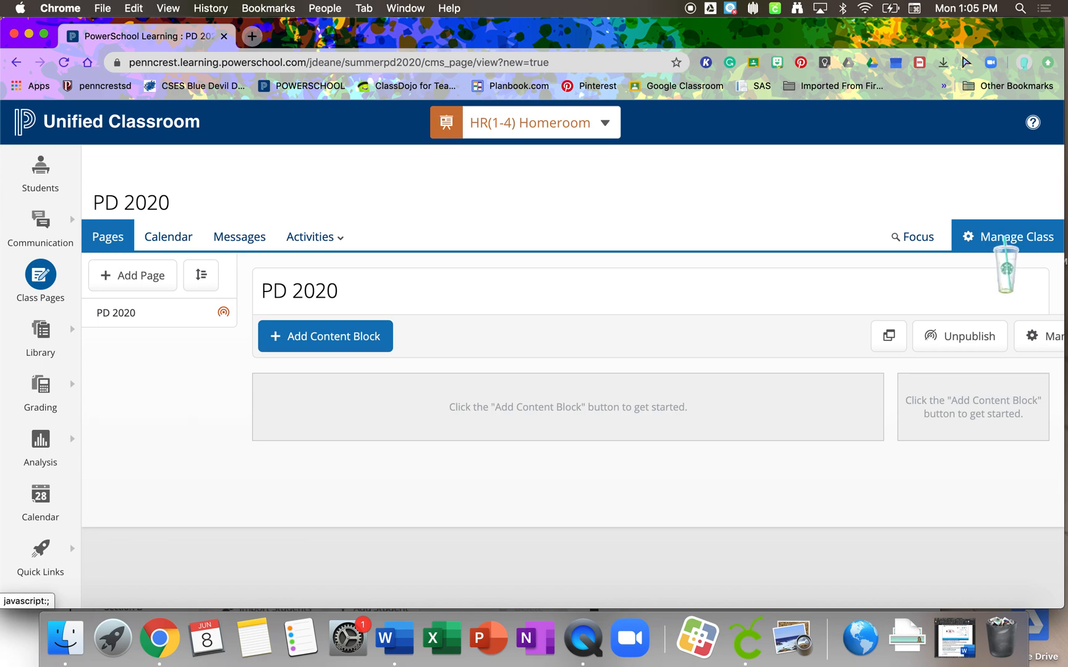
- Open the PD 2020 class roster for editing and create sections for the class
left_click(1003, 238)
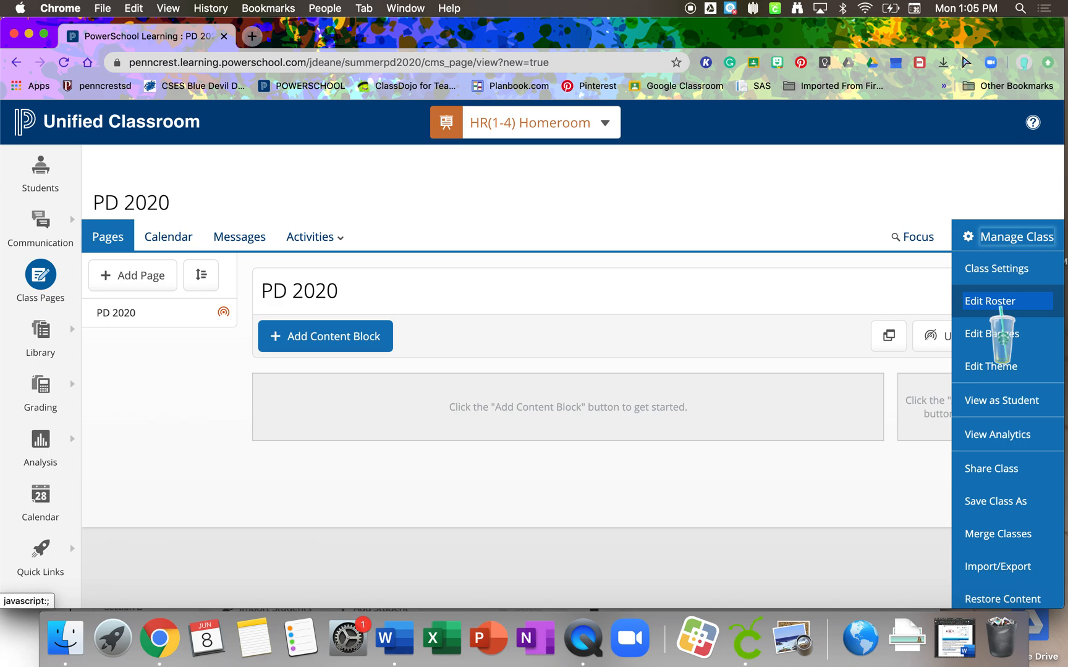
left_click(1001, 304)
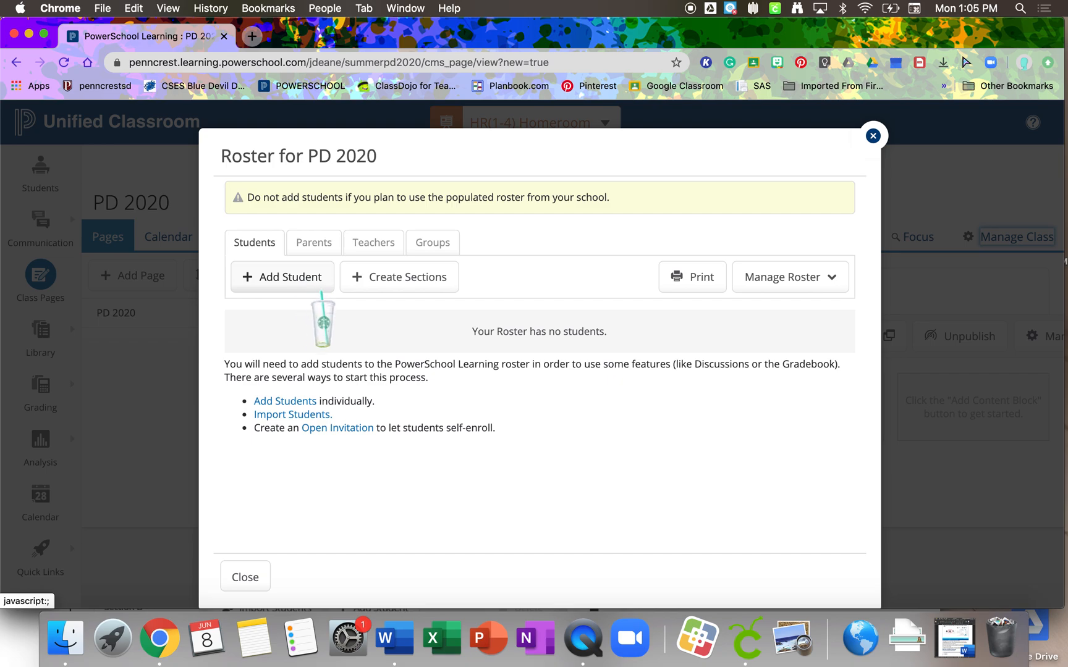
left_click(388, 285)
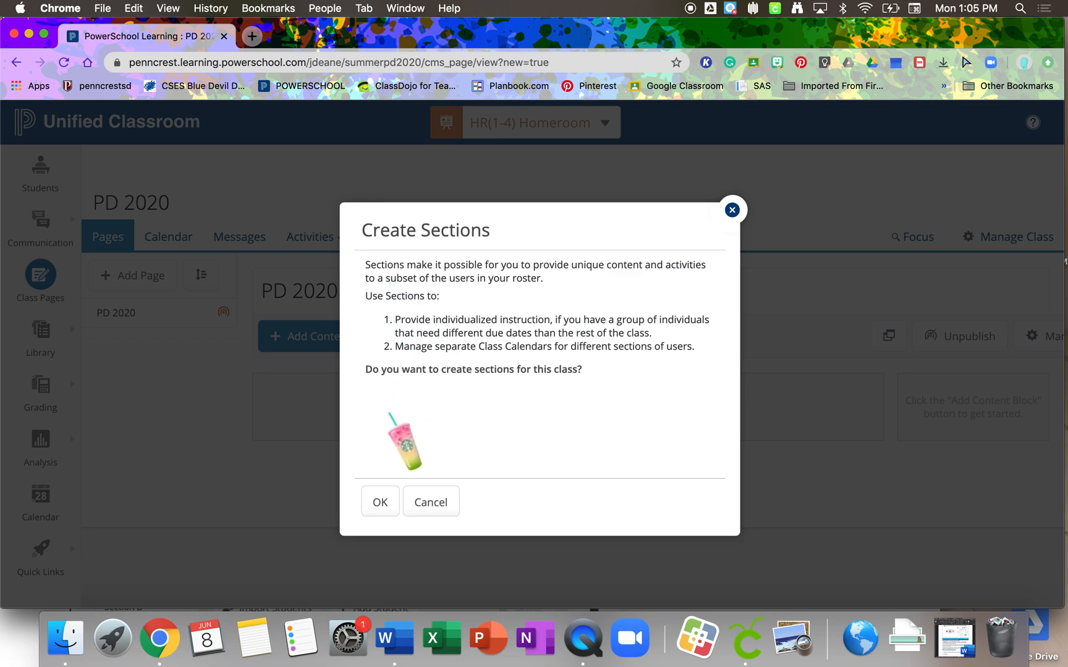
left_click(372, 495)
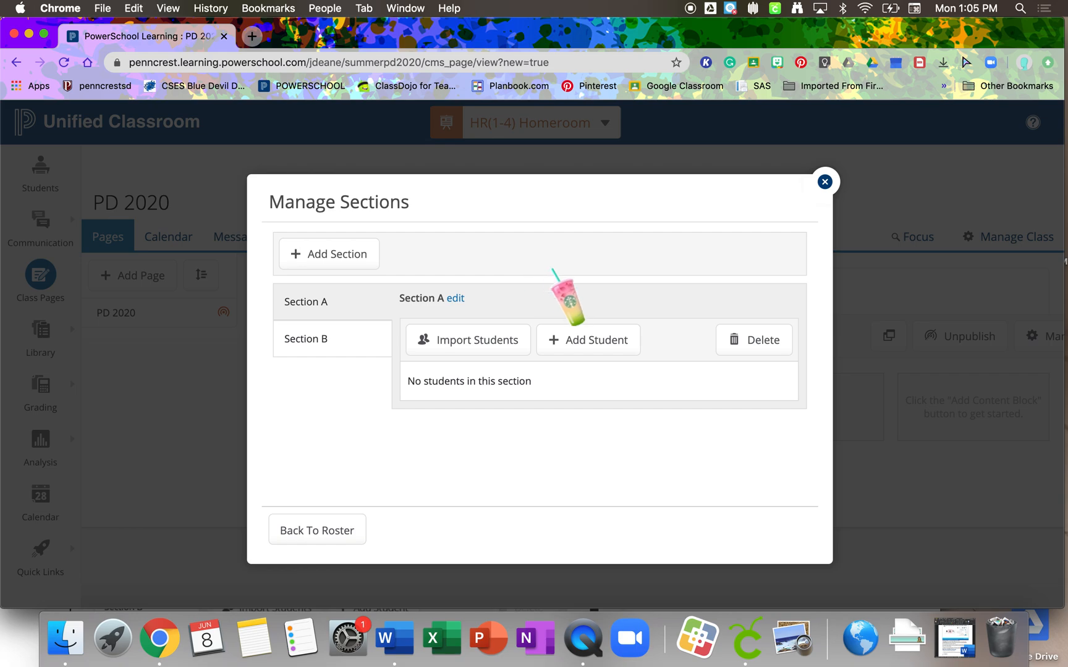
- Start a student import into Section A and search the 2019 classes by the first homeroom teacher's surname
left_click(489, 346)
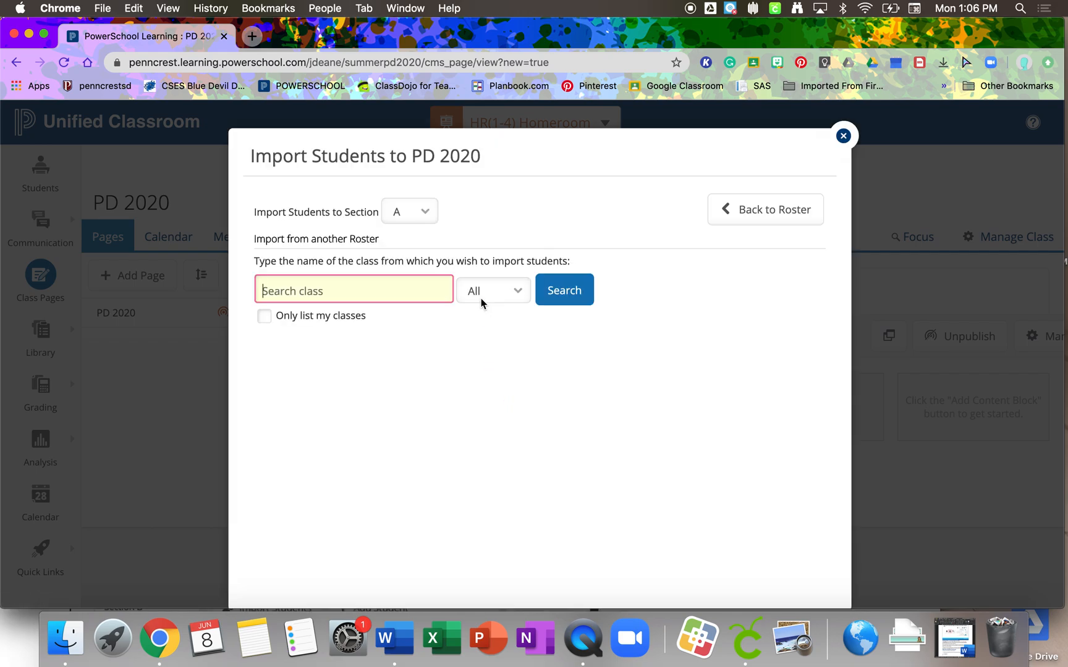
left_click(467, 292)
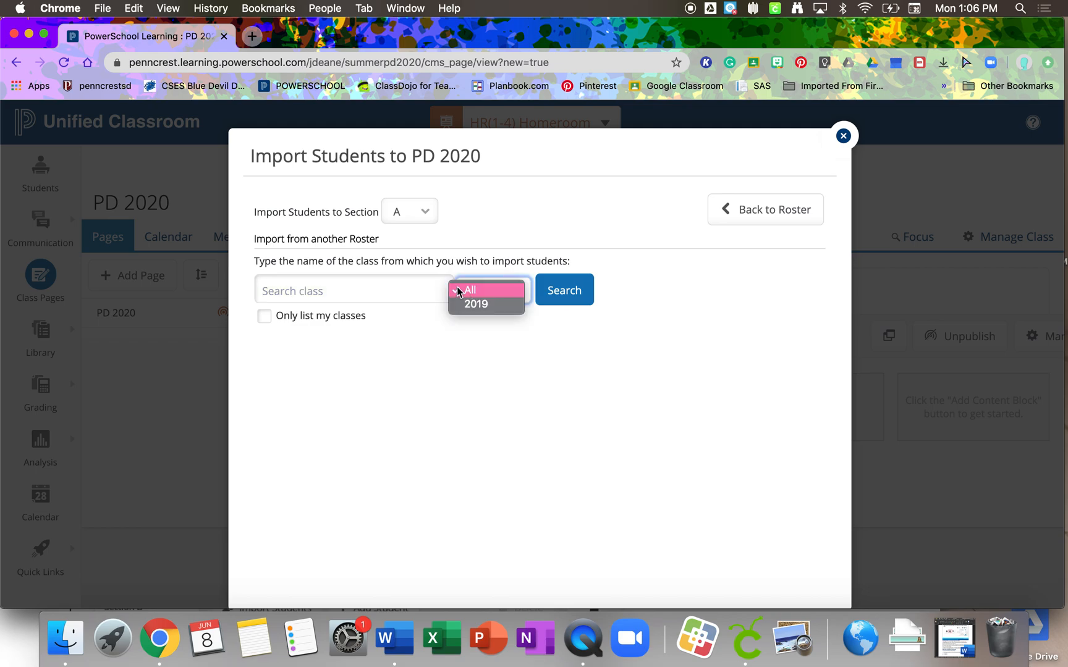
left_click(483, 305)
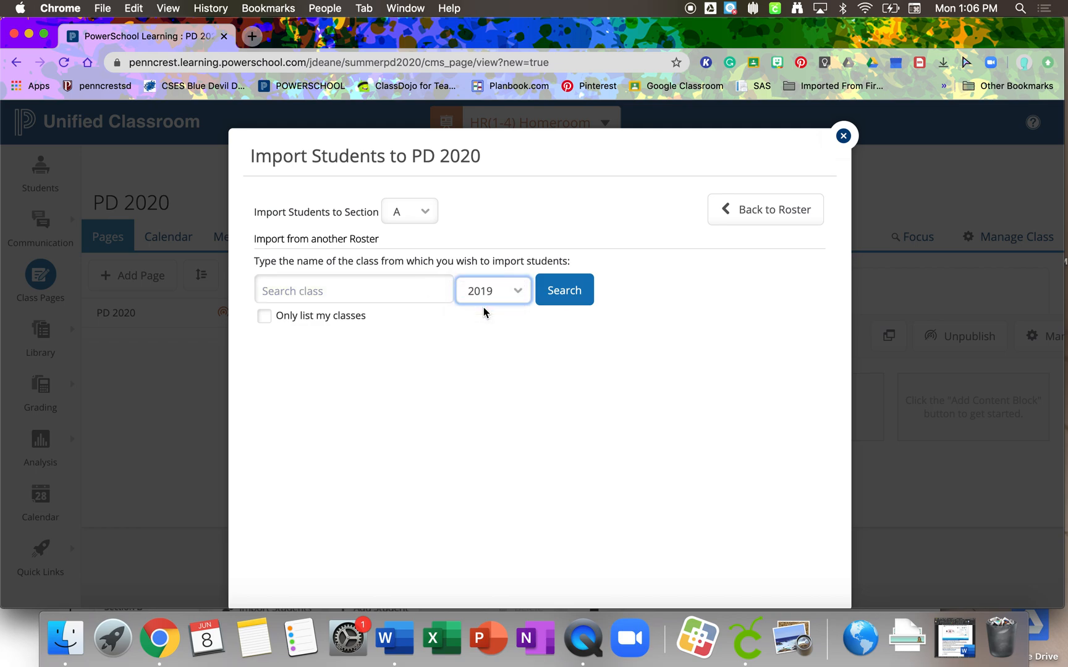
left_click(328, 292)
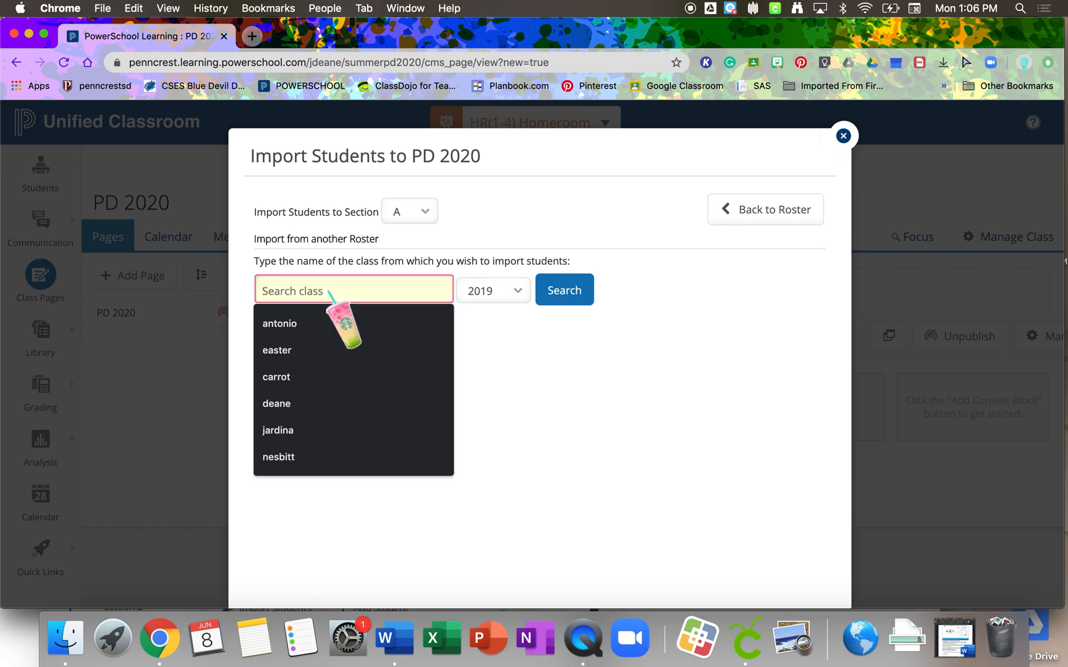
type("ne")
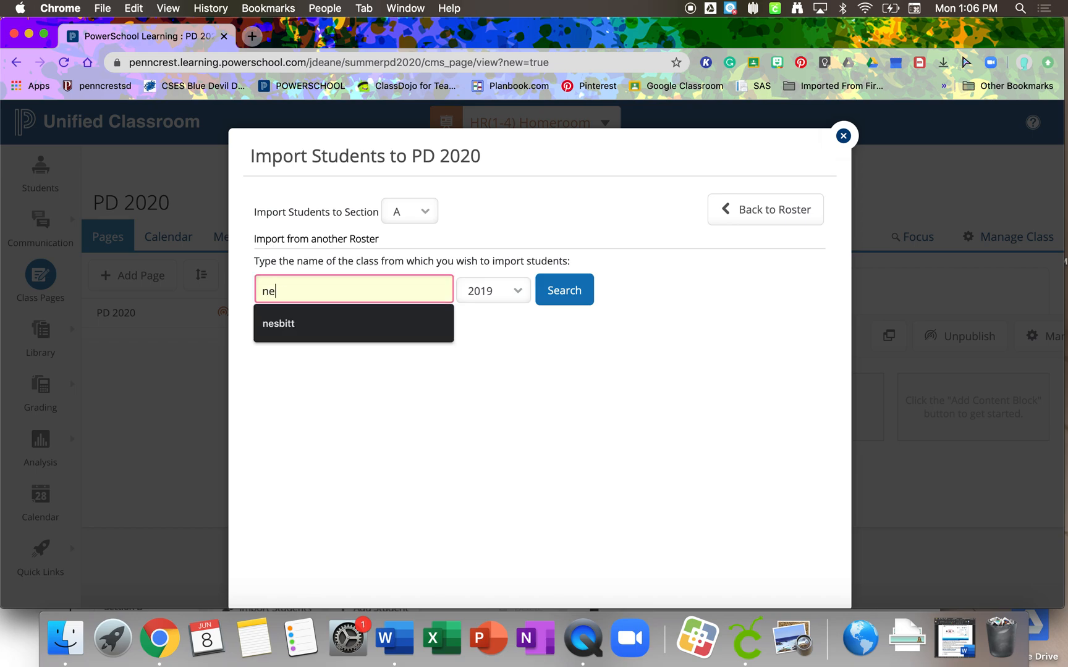
type("sbitt")
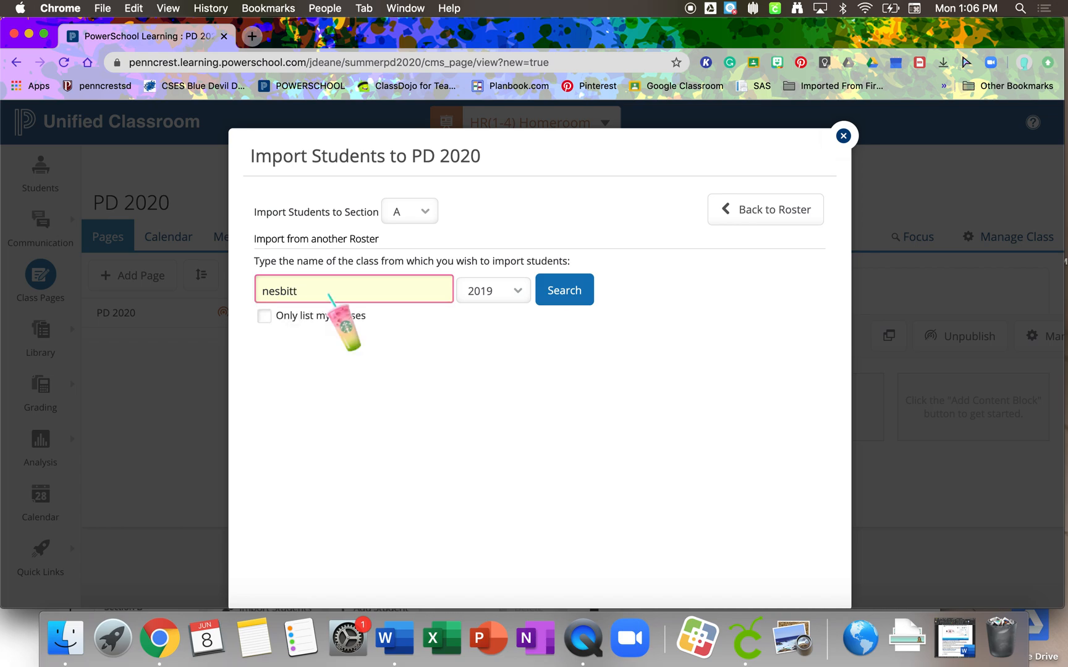
key("Return")
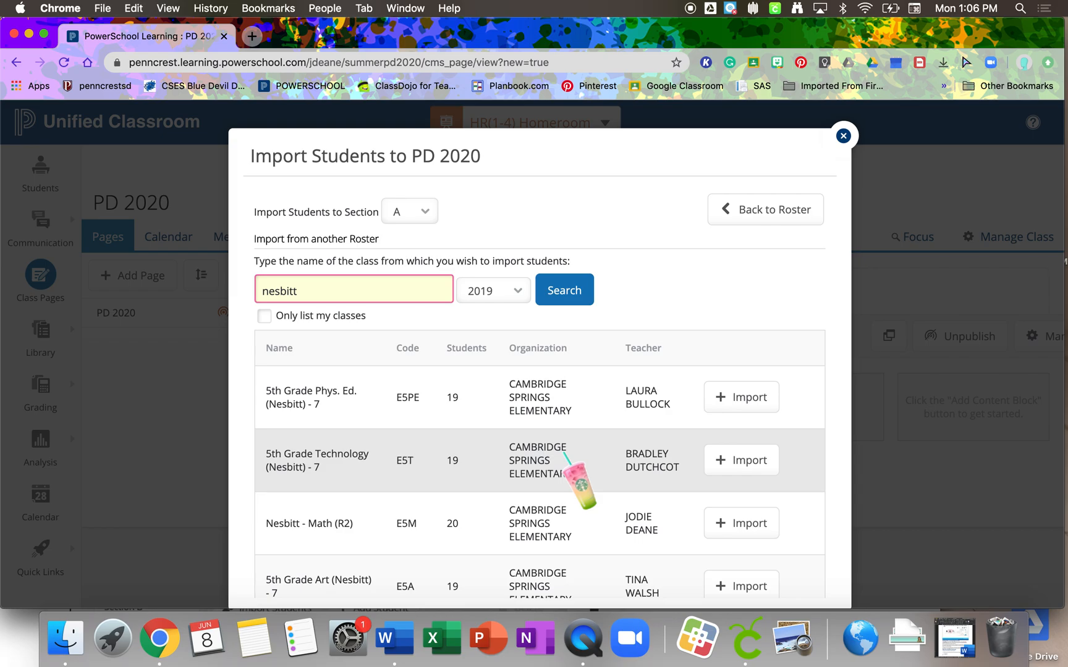
- Link the Math (R2) class roster to Section A and import its students
scroll(565, 457, "down", 2)
scroll(564, 455, "down", 3)
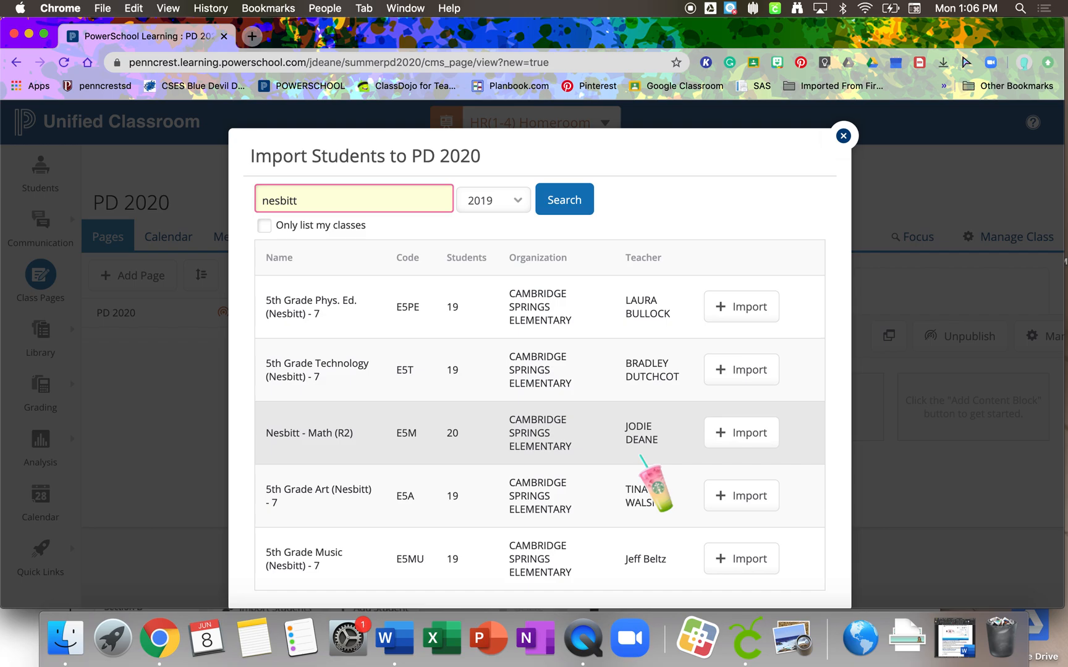
left_click(752, 435)
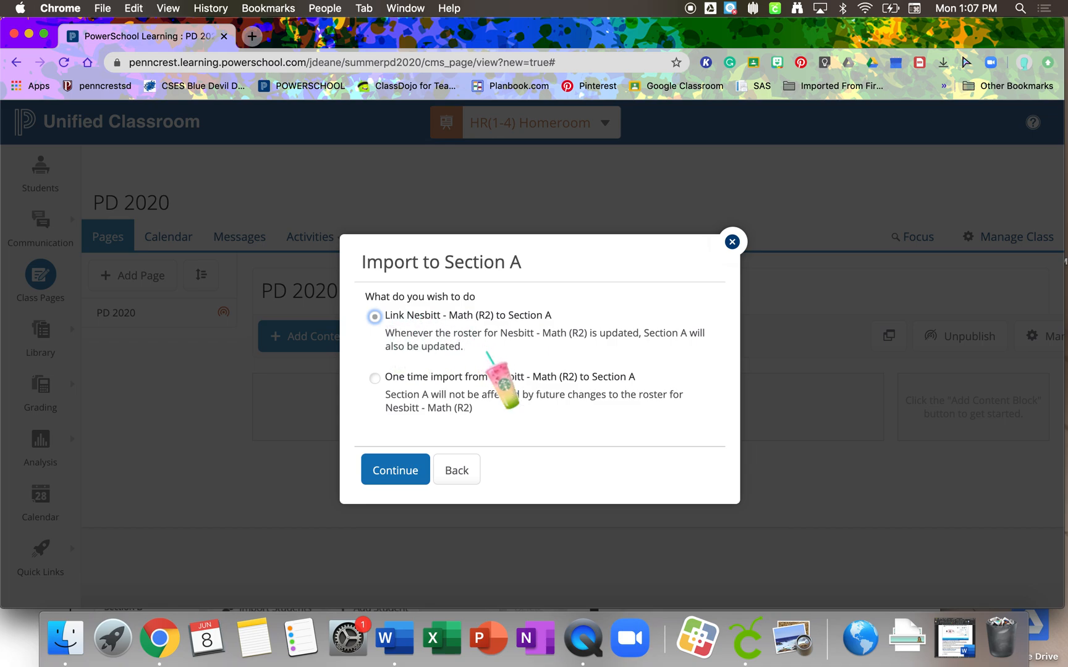
left_click(405, 474)
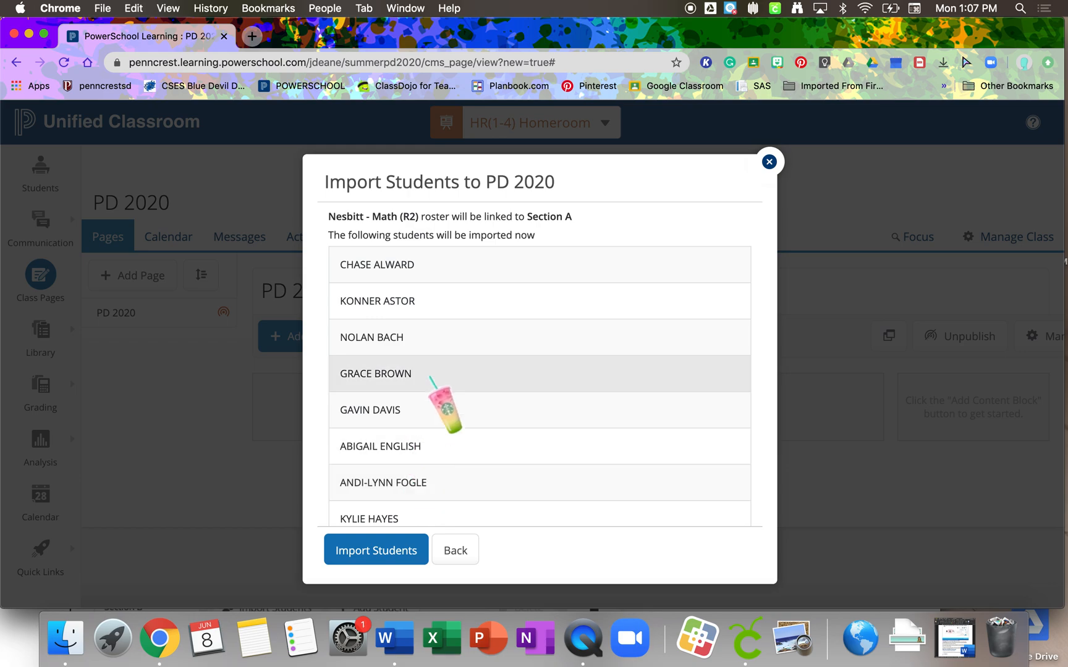
scroll(433, 393, "down", 5)
scroll(432, 381, "down", 8)
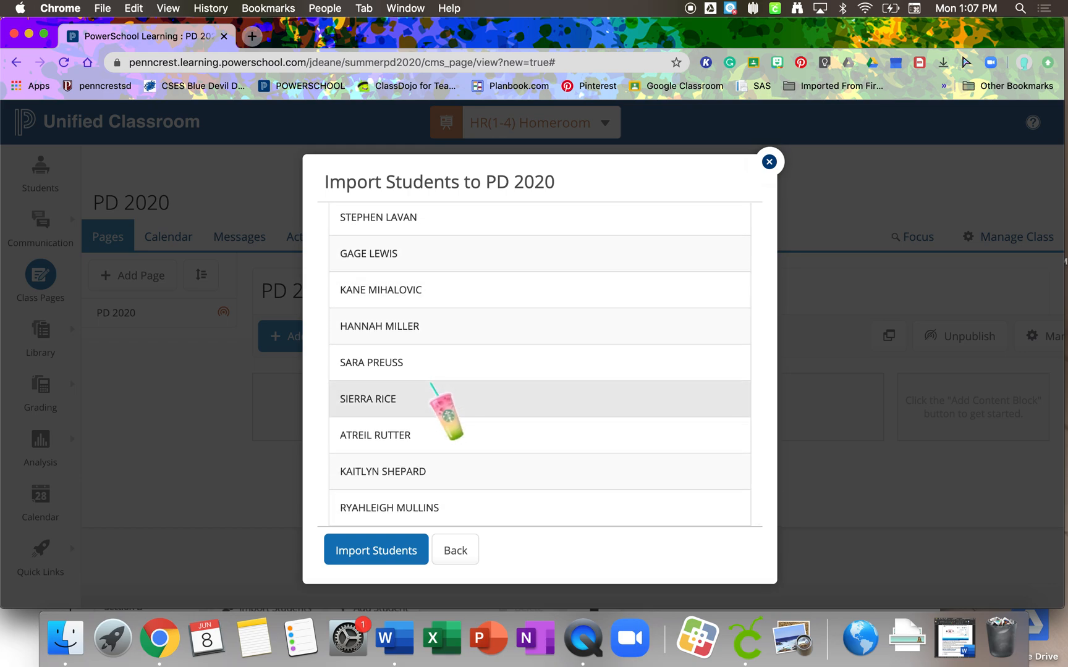
left_click(391, 558)
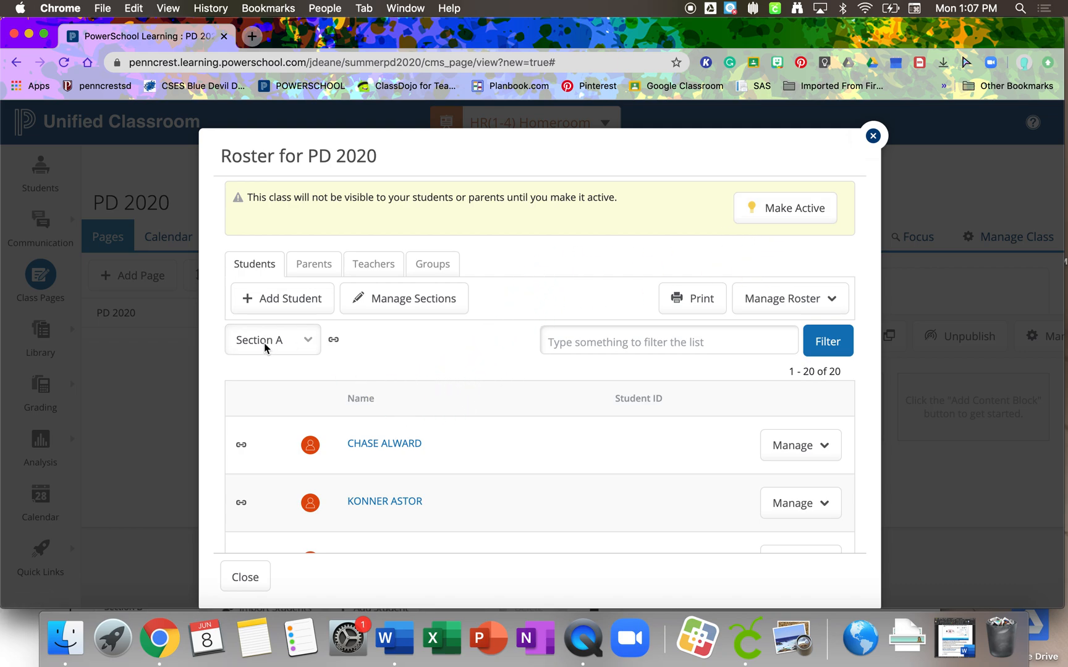
- Review the students in the Section A roster and check the management options for the last student listed
scroll(321, 357, "down", 6)
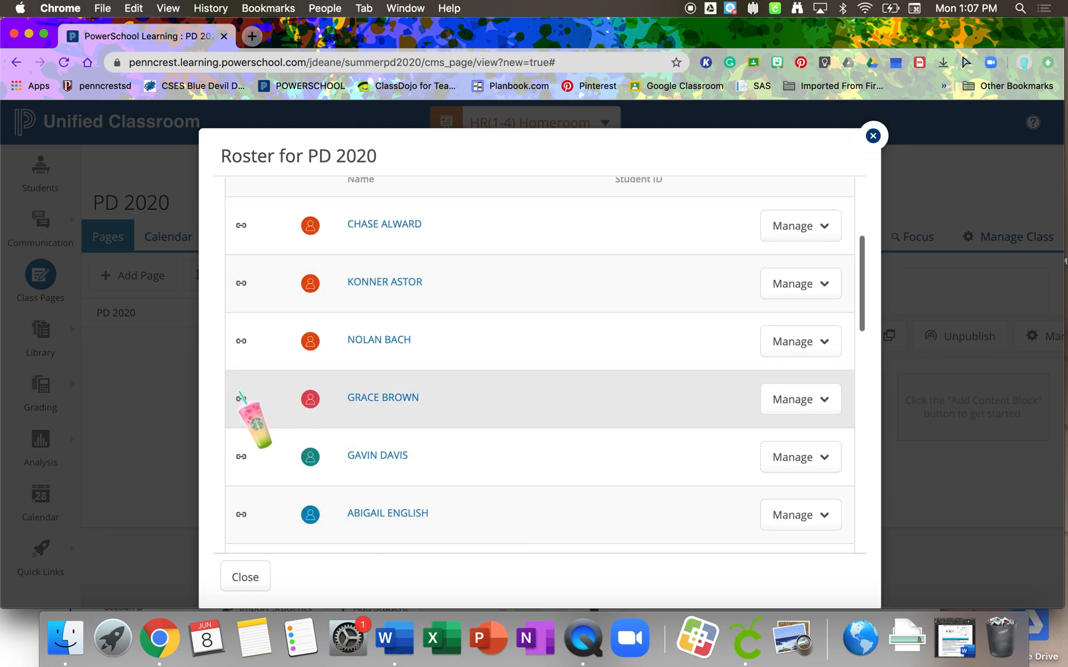
scroll(247, 420, "down", 5)
scroll(302, 474, "down", 12)
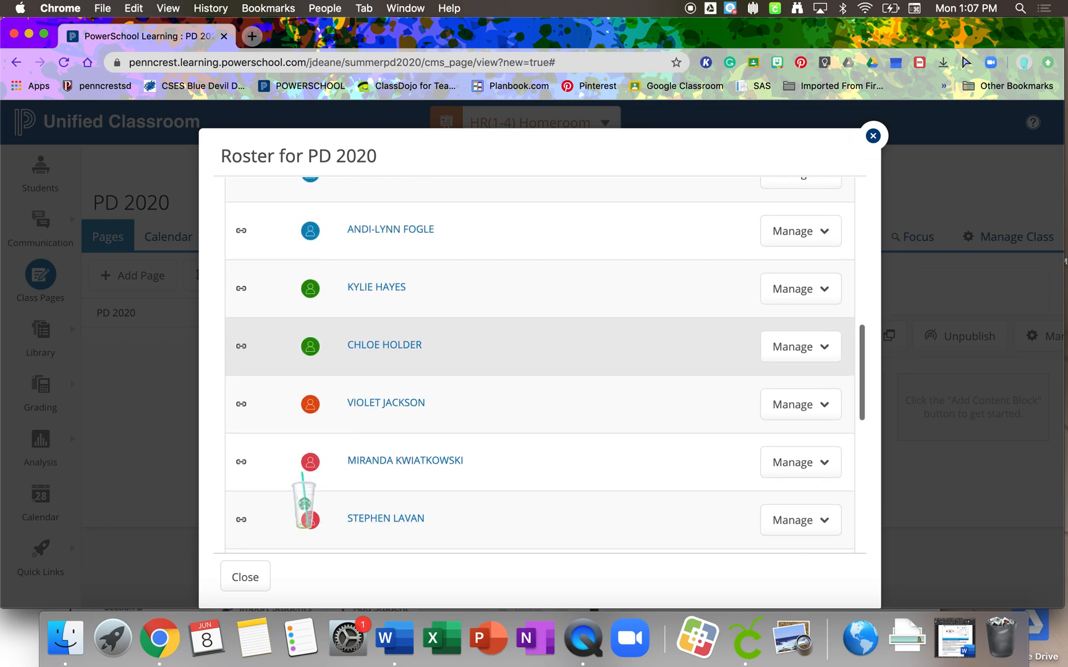
scroll(303, 498, "down", 7)
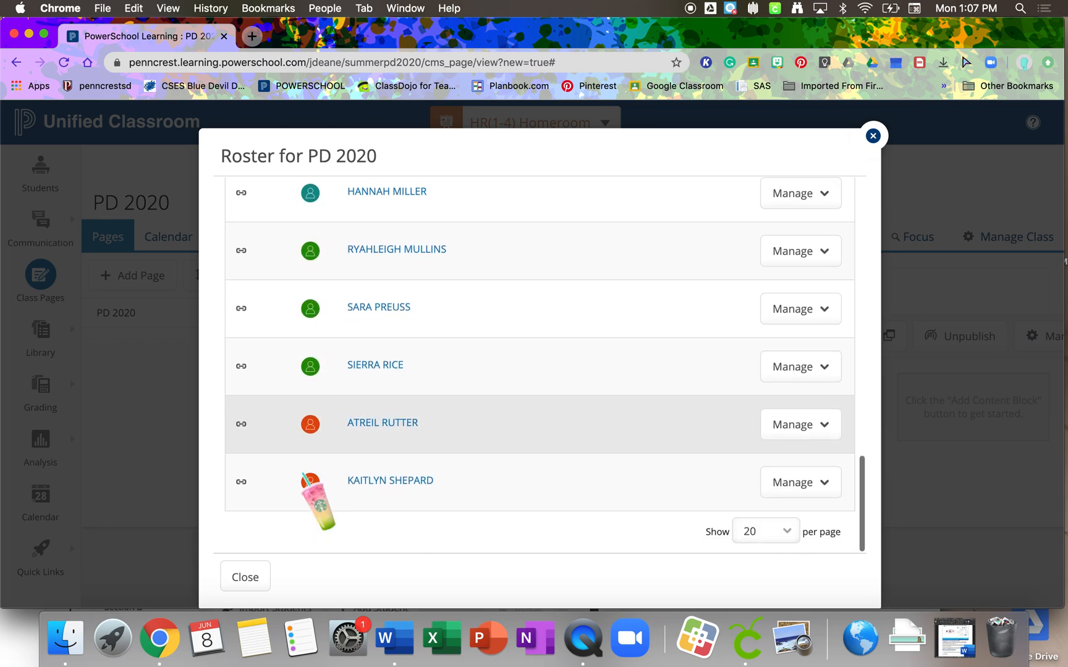
left_click(828, 482)
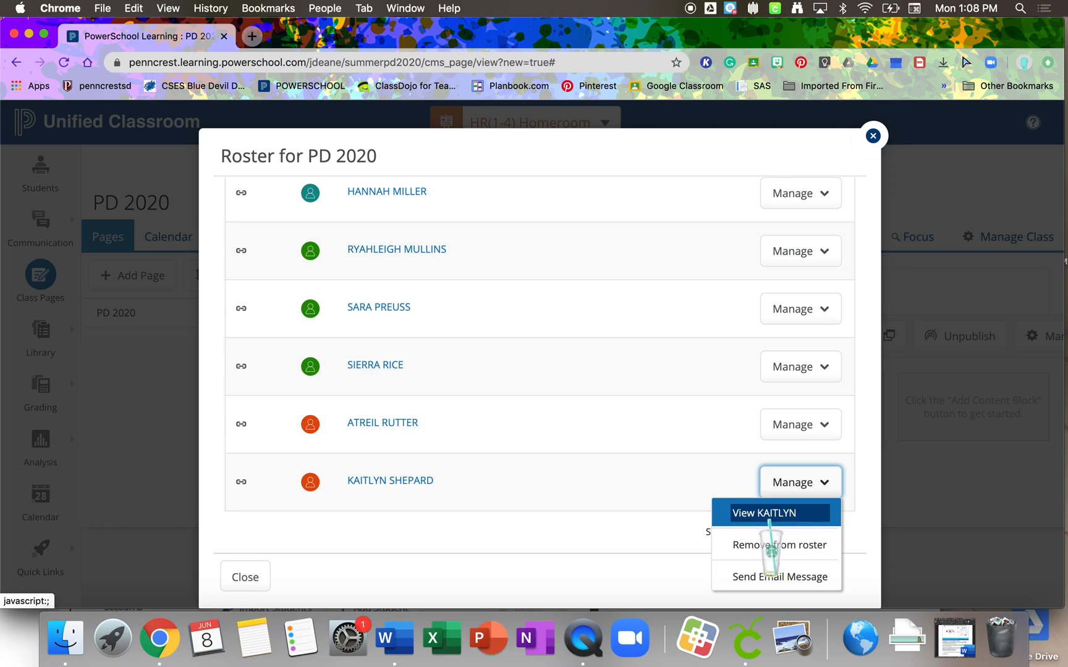
left_click(624, 494)
scroll(636, 475, "up", 6)
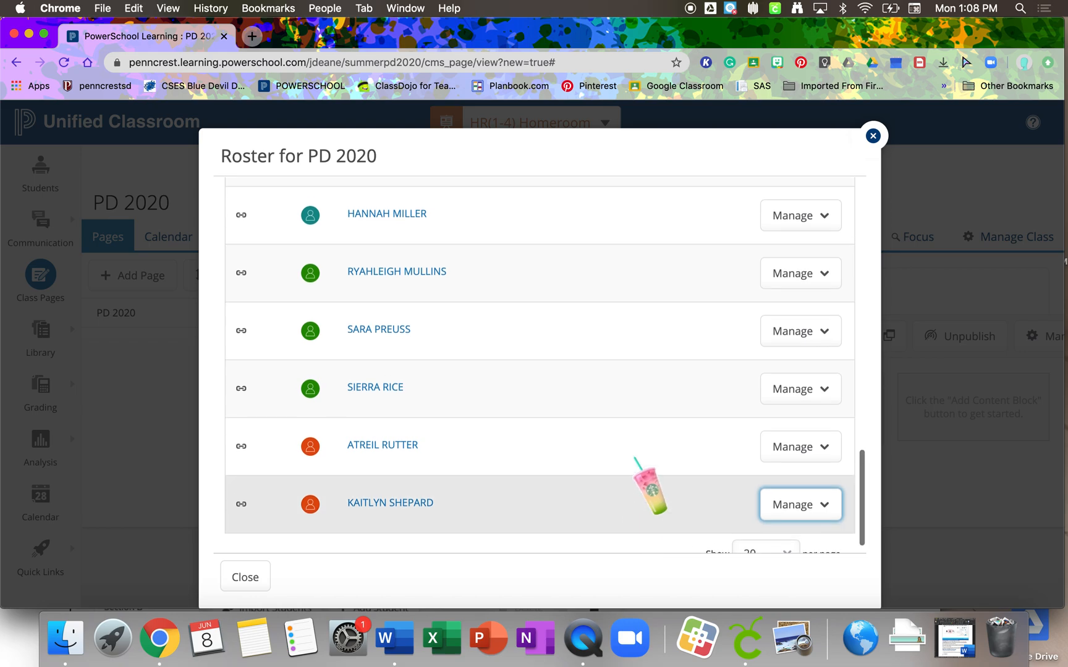
scroll(635, 458, "up", 10)
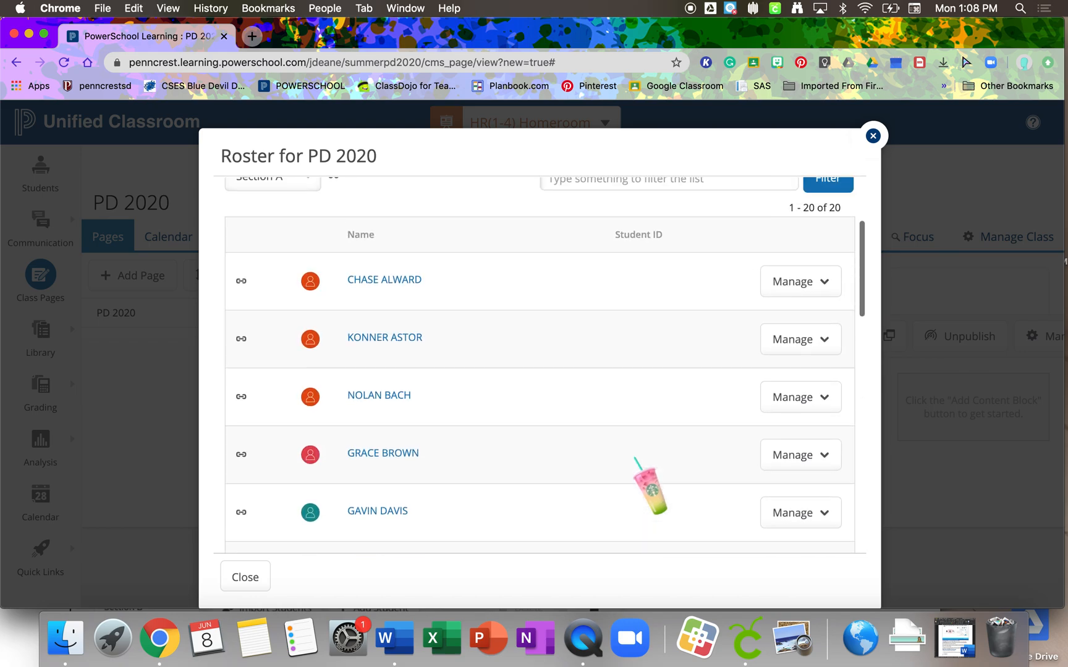
scroll(636, 458, "up", 4)
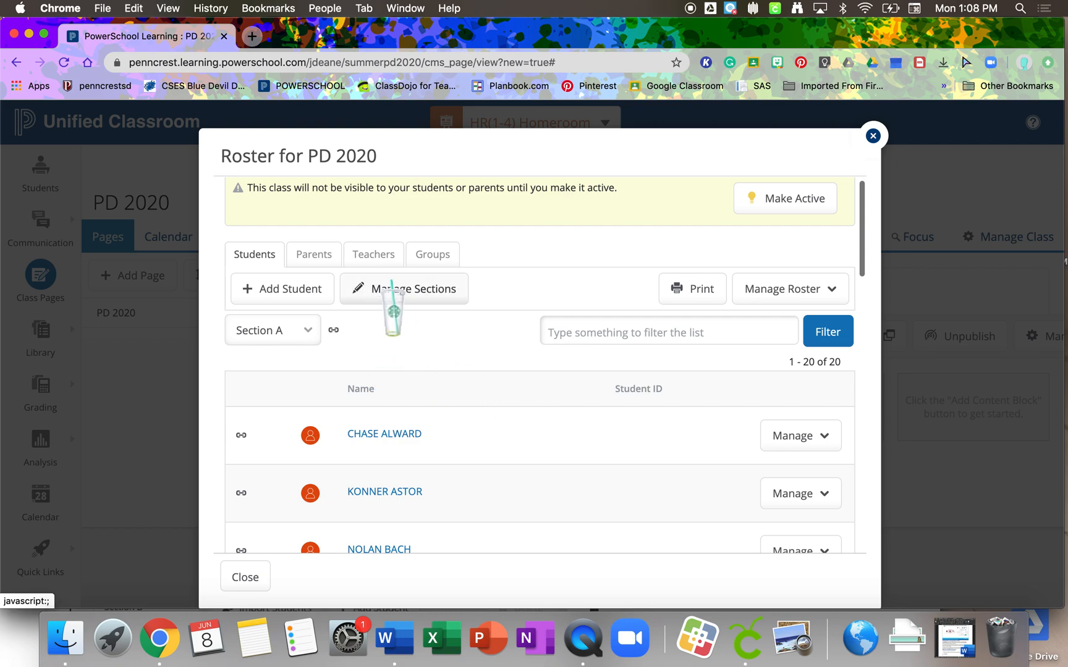
- Start a student import into Section B and search all classes by the second homeroom teacher's surname
left_click(454, 292)
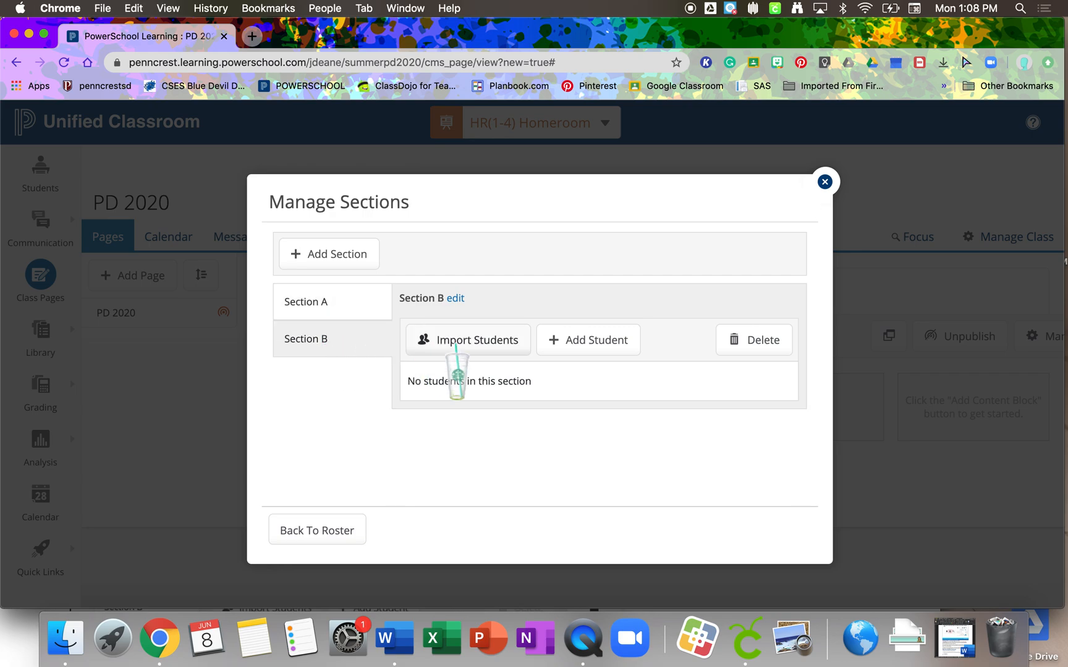
left_click(519, 340)
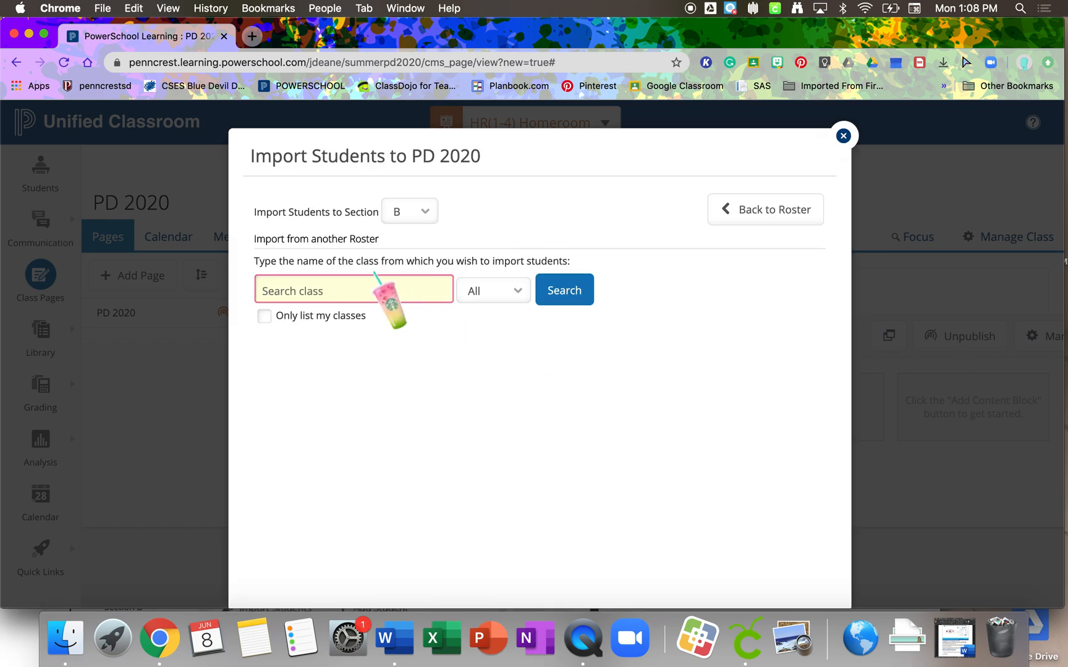
left_click(375, 275)
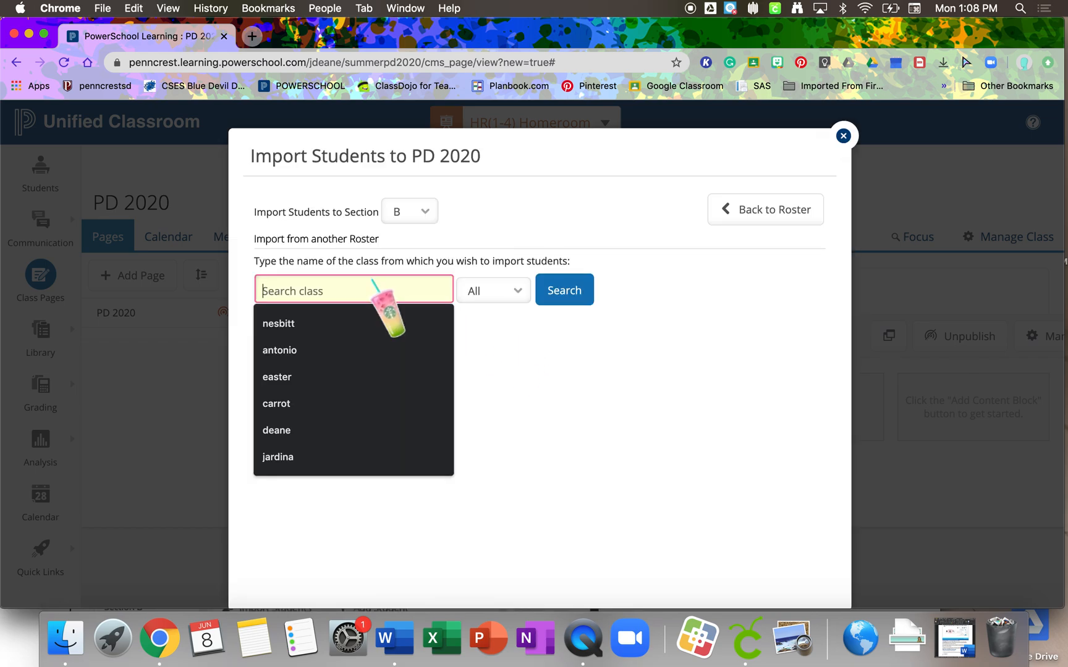
type("jardina")
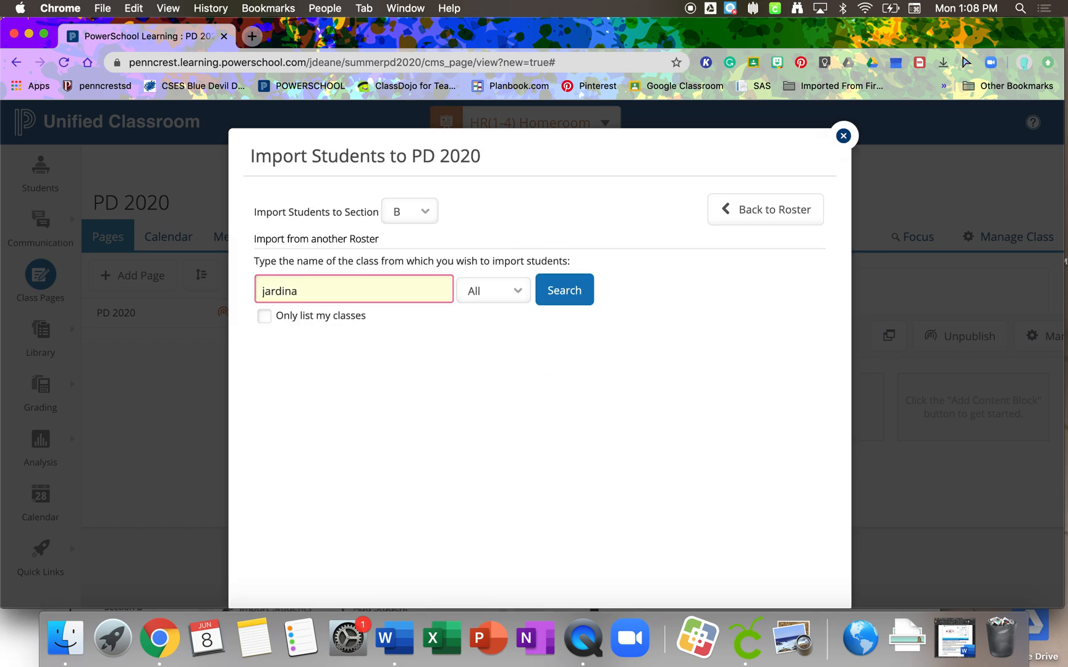
key("Return")
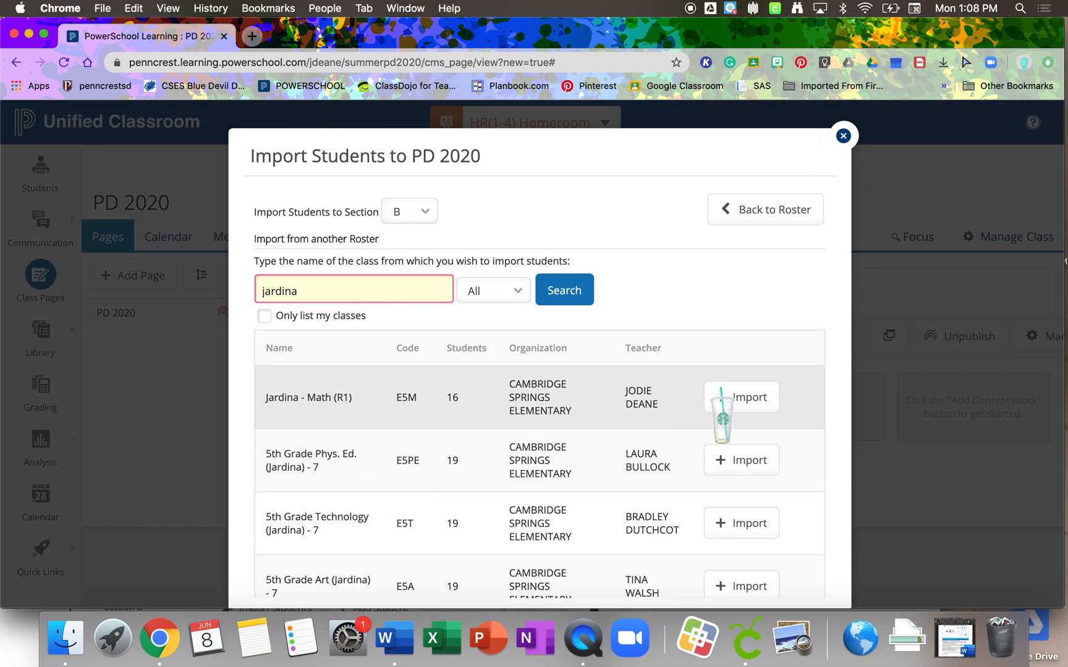
- Link the Math (R1) class roster to Section B and import its students
left_click(756, 397)
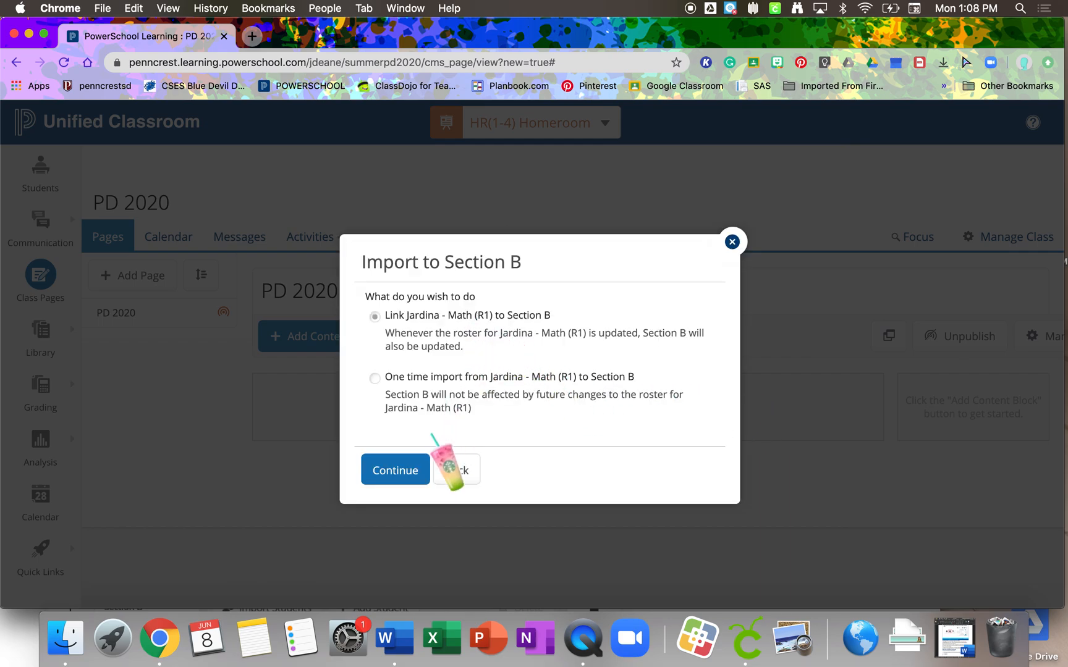
left_click(408, 471)
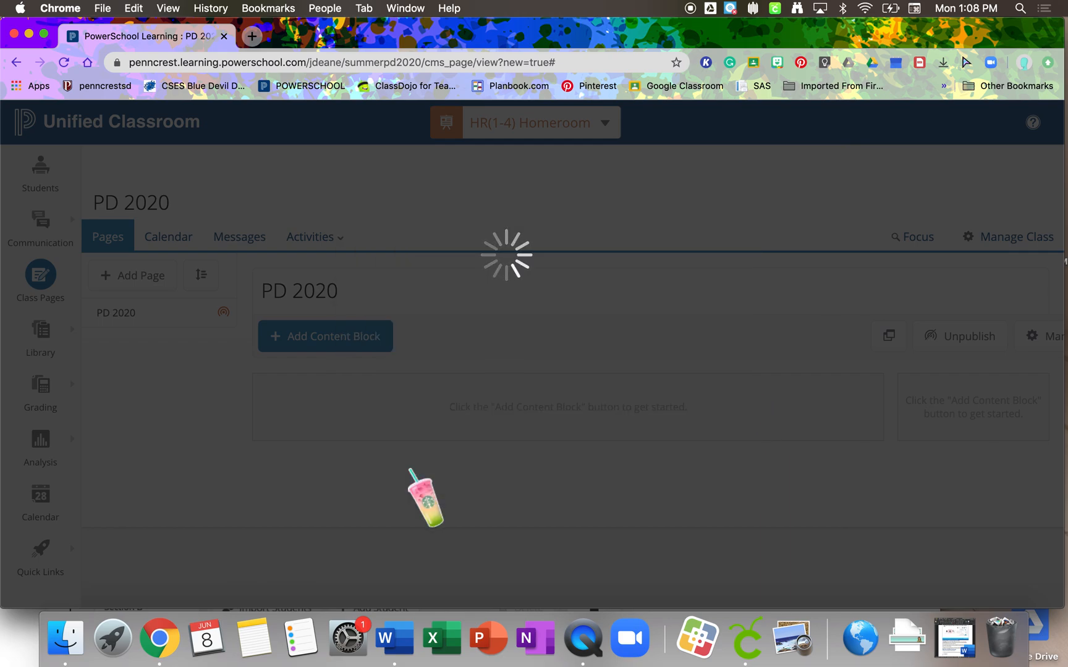
scroll(452, 433, "down", 3)
scroll(450, 429, "down", 5)
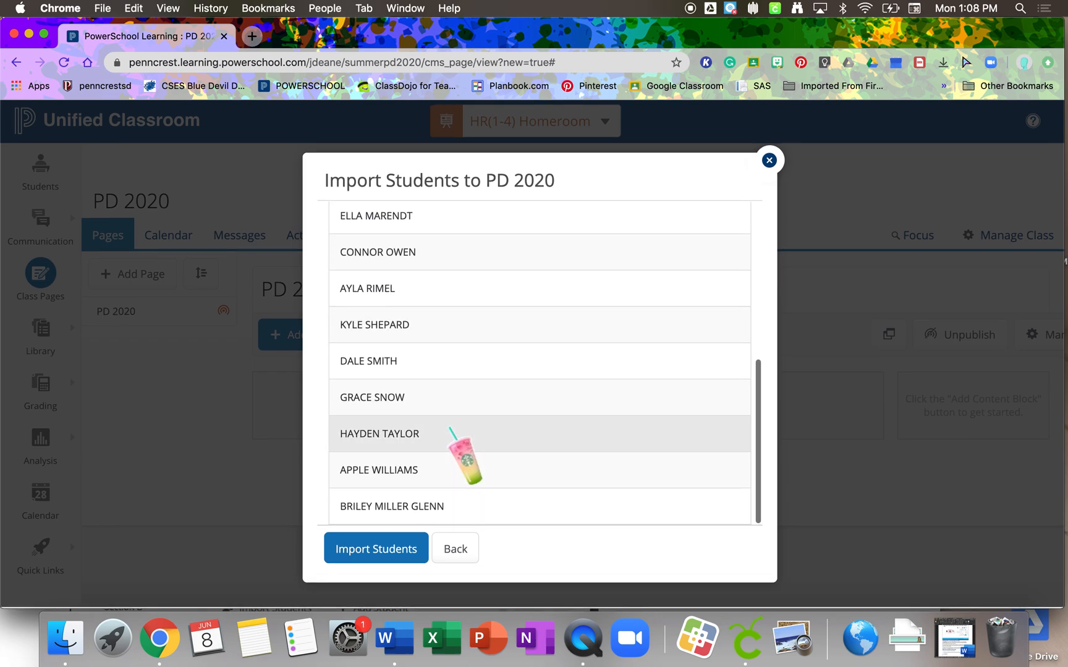
scroll(450, 429, "up", 8)
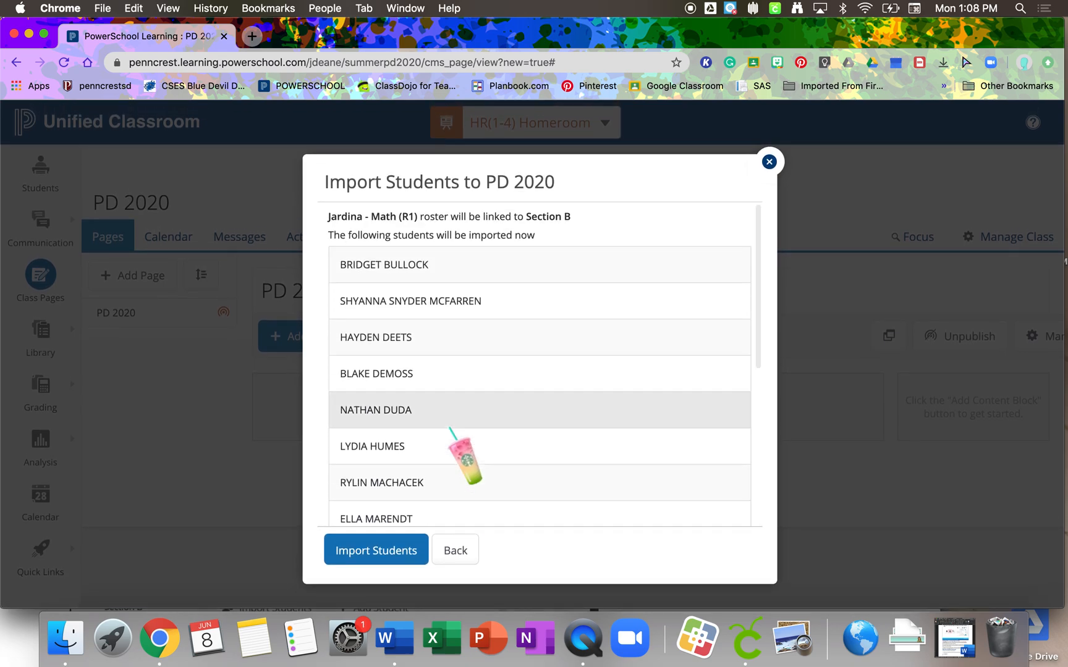
scroll(450, 429, "down", 5)
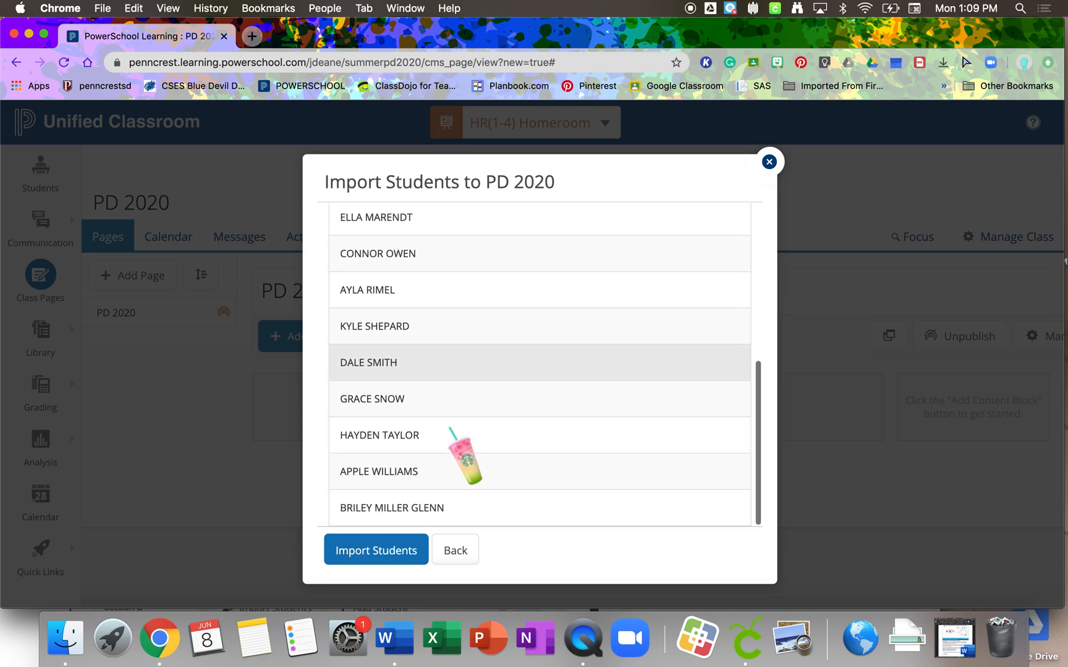
left_click(398, 548)
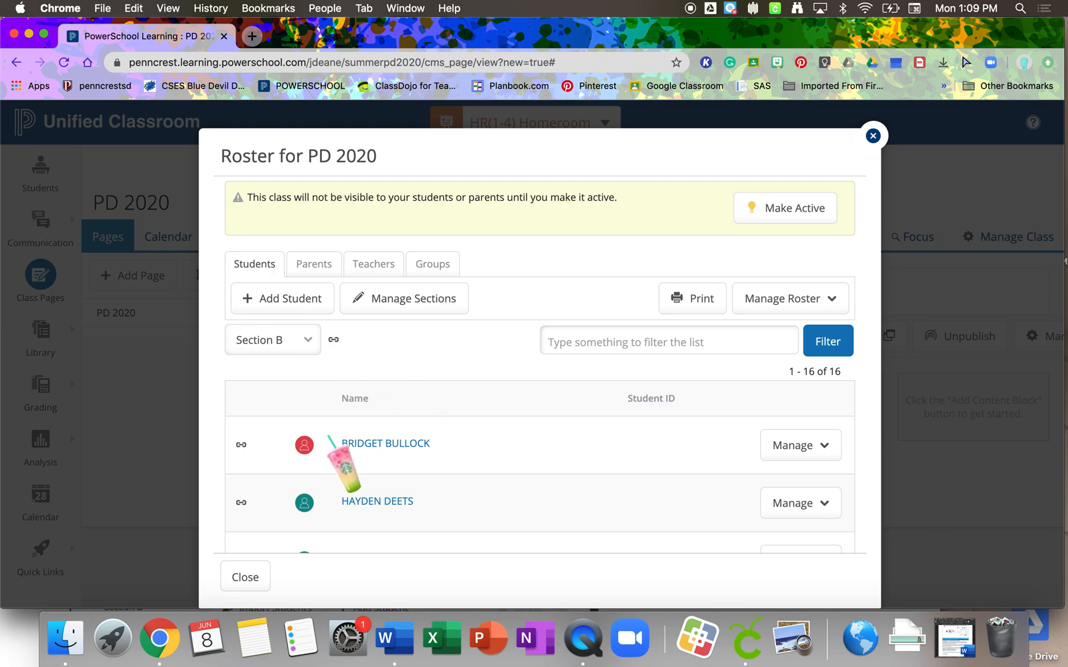
- Check the Section B roster and switch the roster view to Section A
scroll(328, 437, "down", 12)
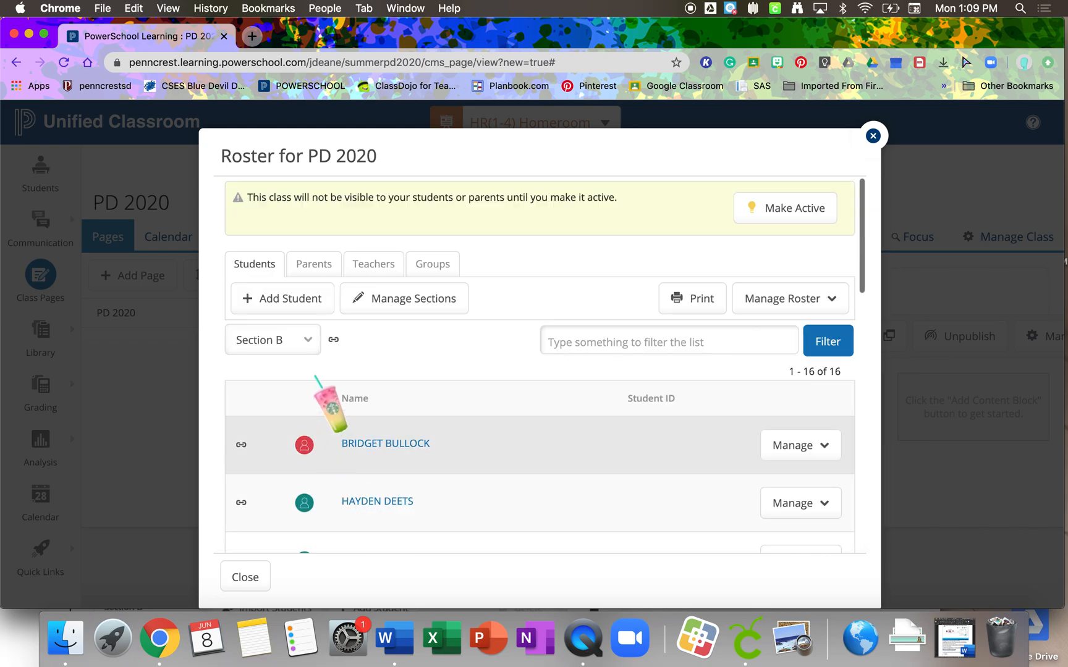
left_click(307, 345)
left_click(301, 328)
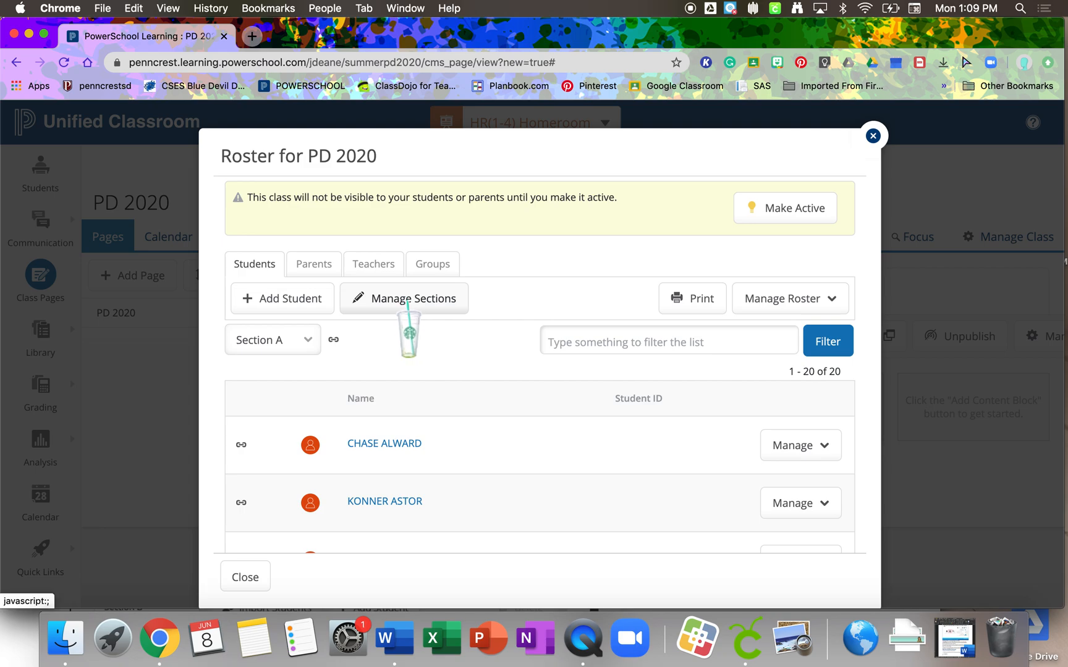
- Add Section C to the class and search all classes by the teacher's surname for a student import into it
left_click(407, 303)
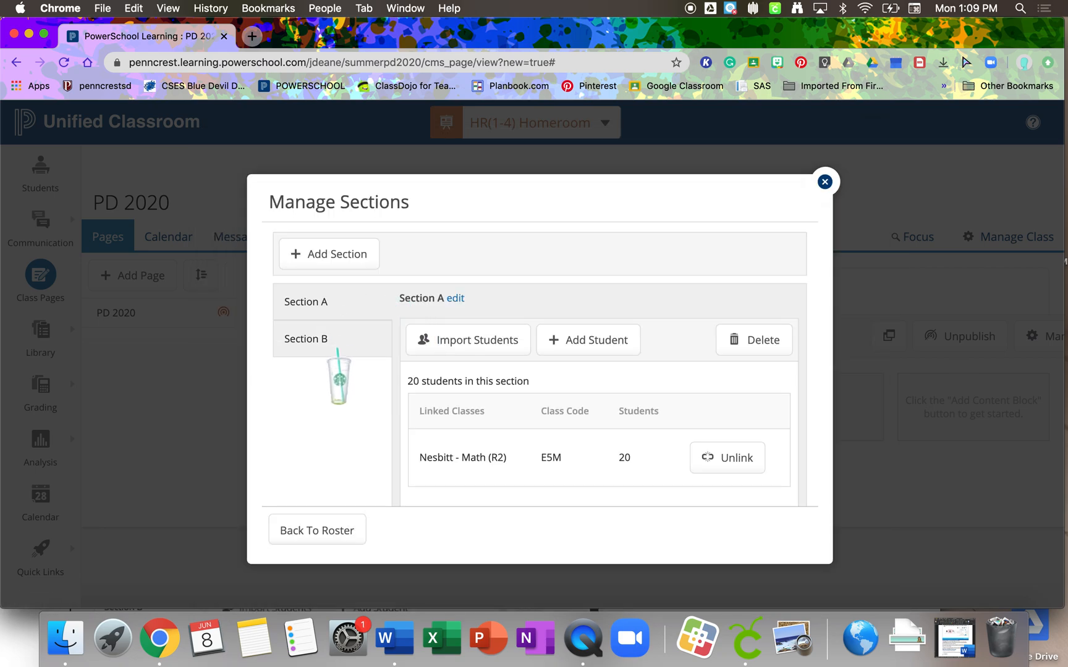
left_click(363, 254)
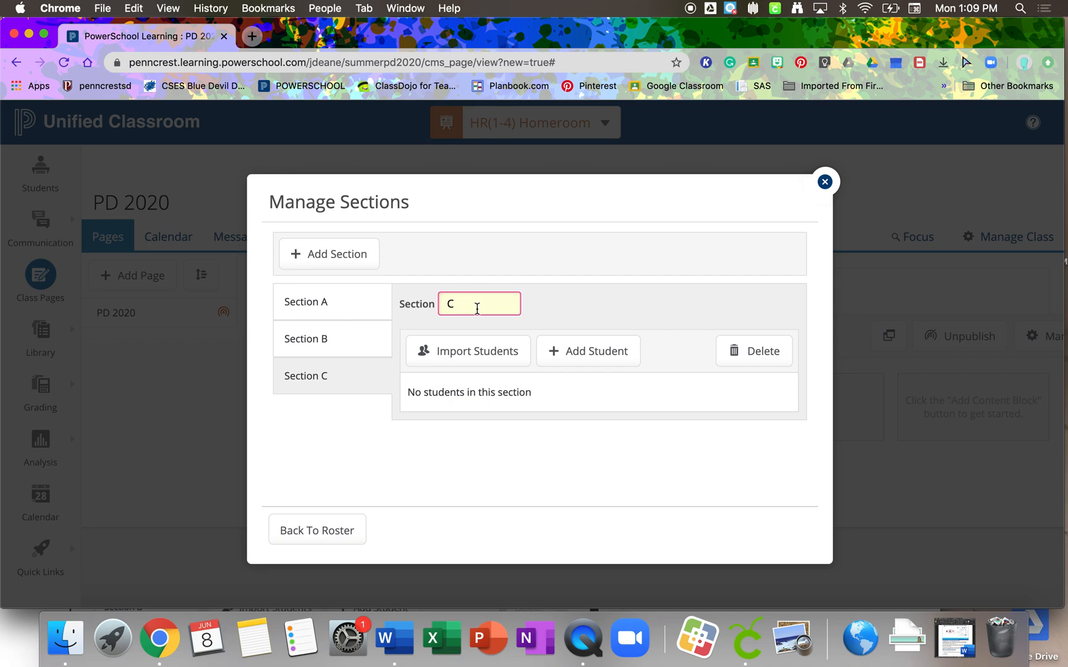
left_click(477, 350)
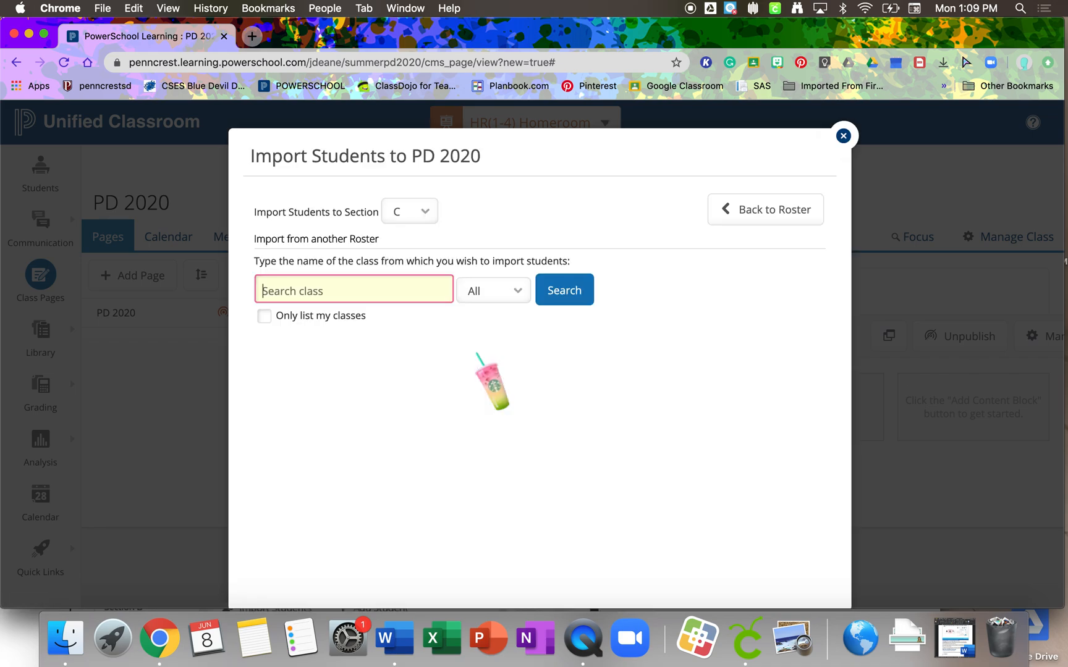
left_click(419, 294)
type("deane")
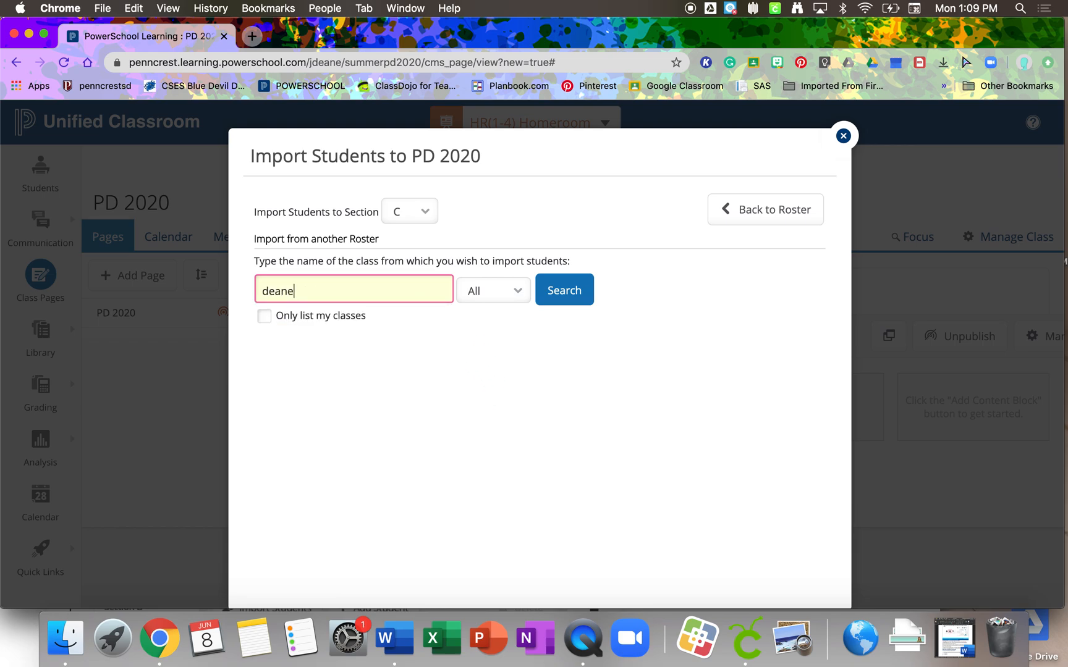
key("Return")
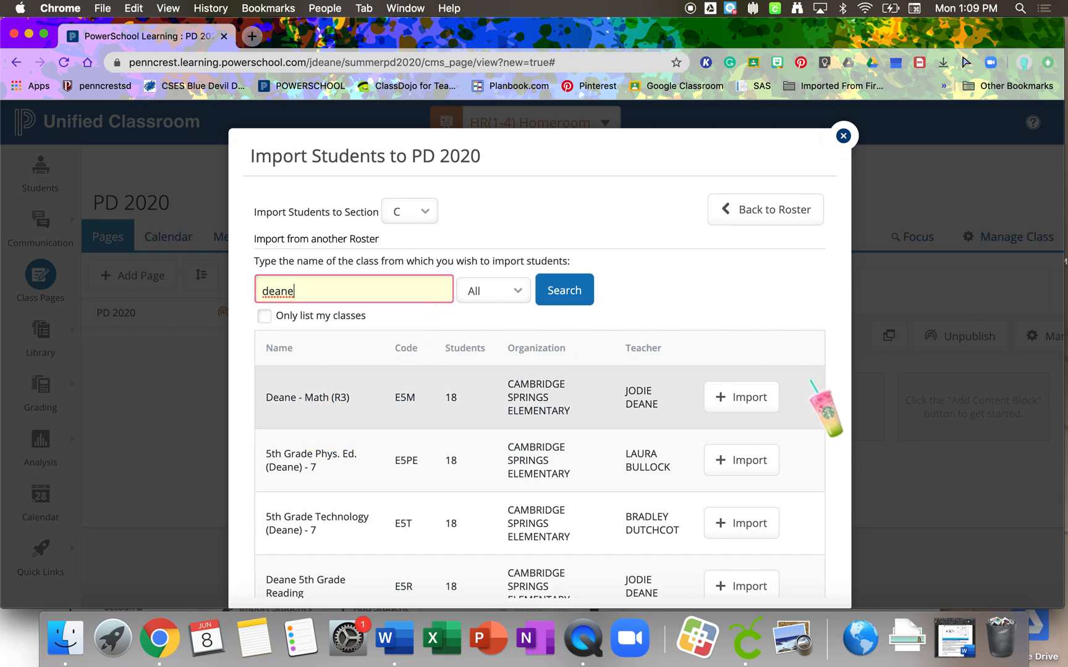
- Link the teacher's Math (R3) class roster to Section C and import its students
left_click(759, 401)
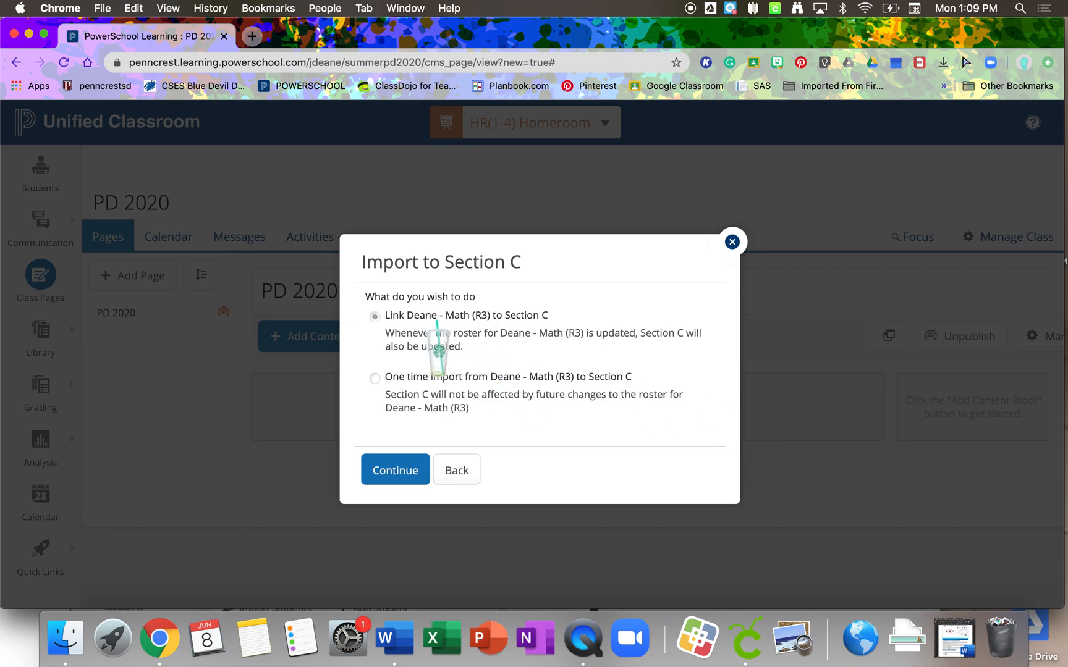
left_click(410, 471)
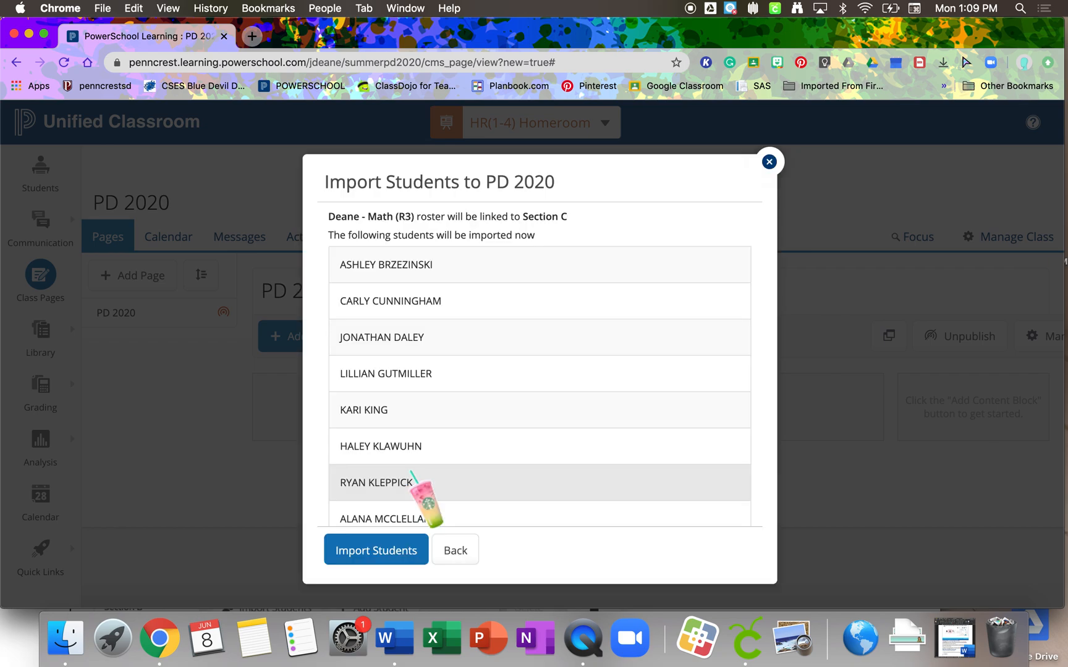
left_click(396, 545)
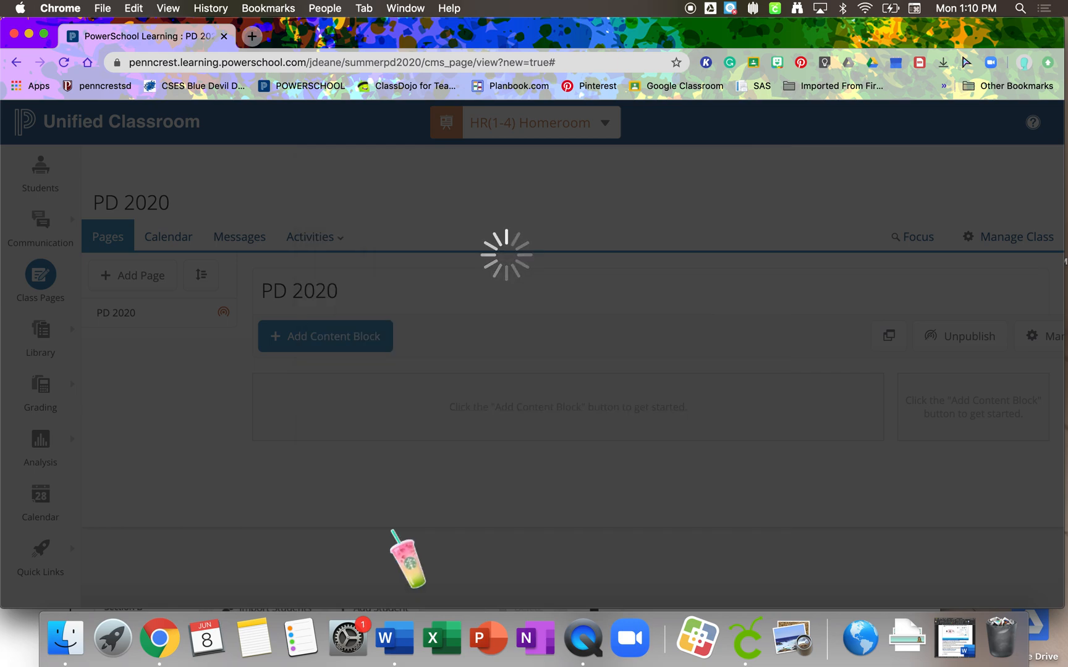
- Review the Section C roster and the list of available sections, and close the PD 2020 roster
scroll(395, 506, "down", 1)
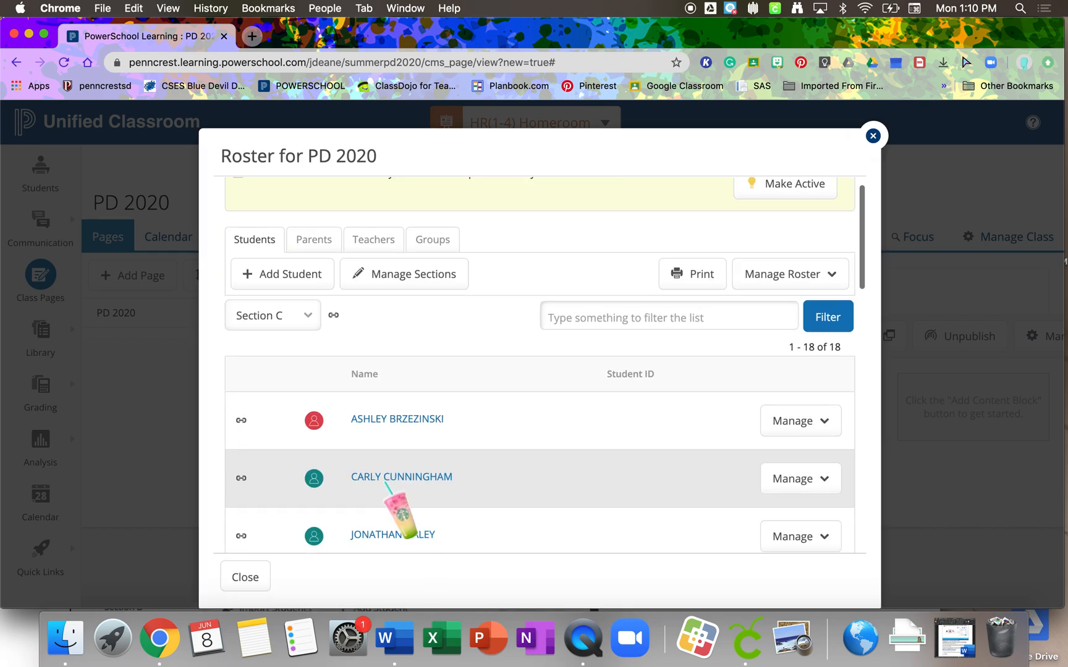
left_click(313, 319)
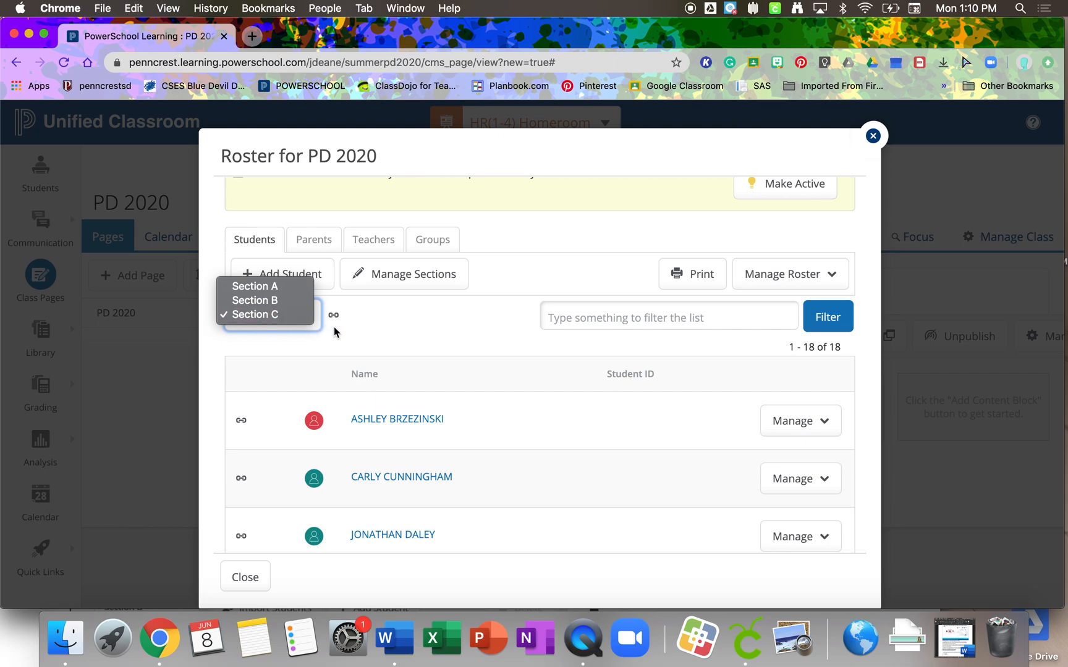
left_click(372, 347)
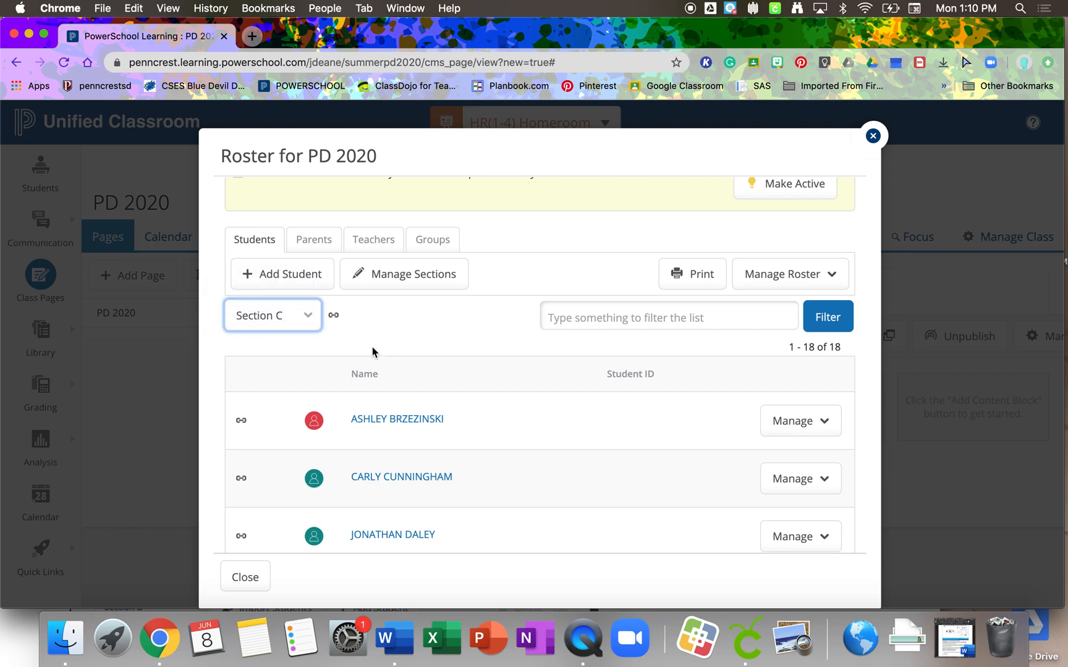
scroll(409, 371, "down", 10)
left_click(247, 582)
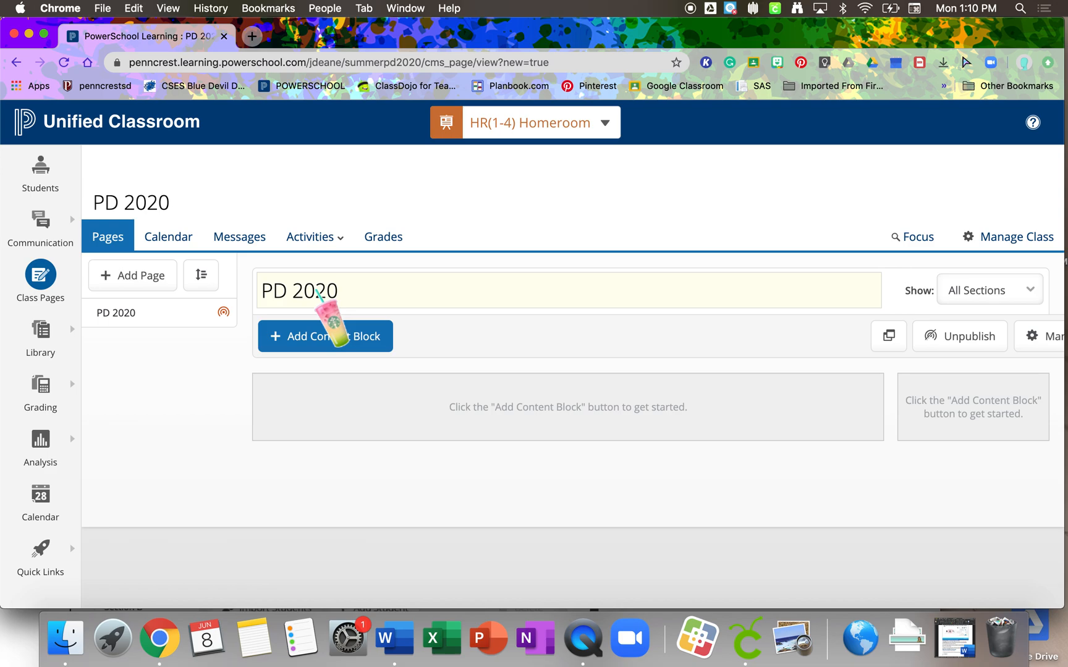
- Look over the 2019-2020 class list in the class switcher and return to the PD 2020 page
left_click(606, 126)
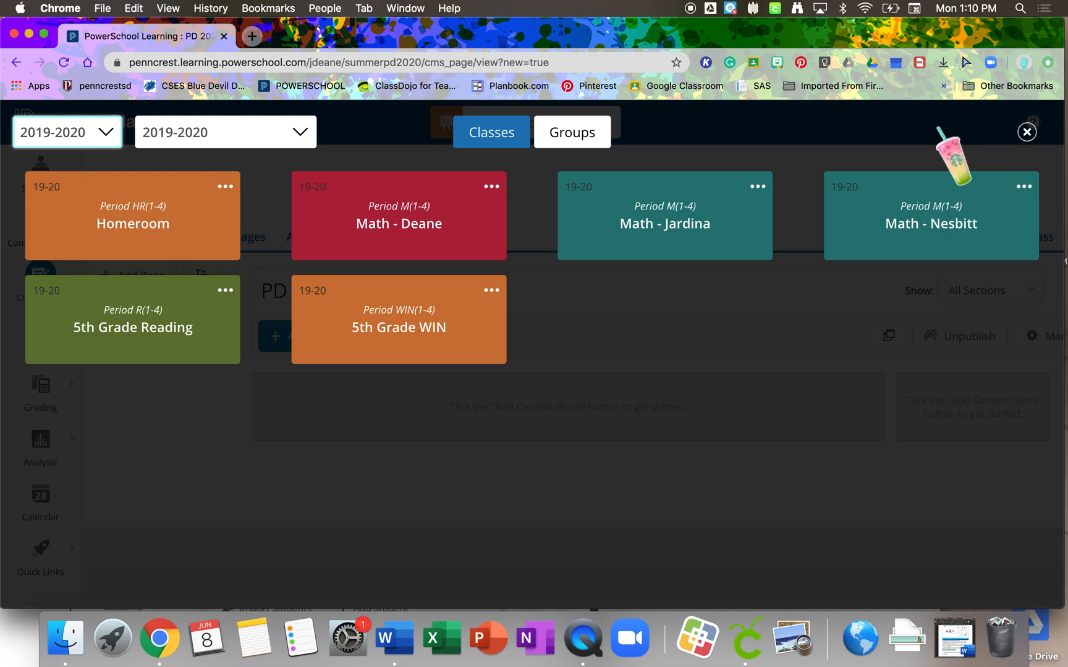
left_click(1026, 132)
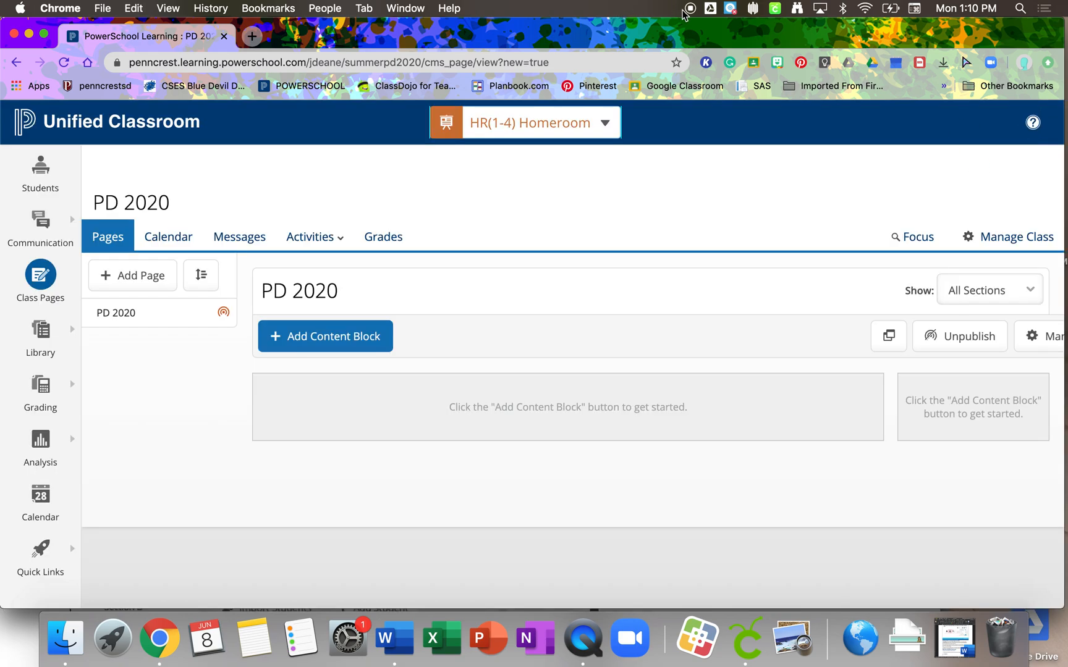